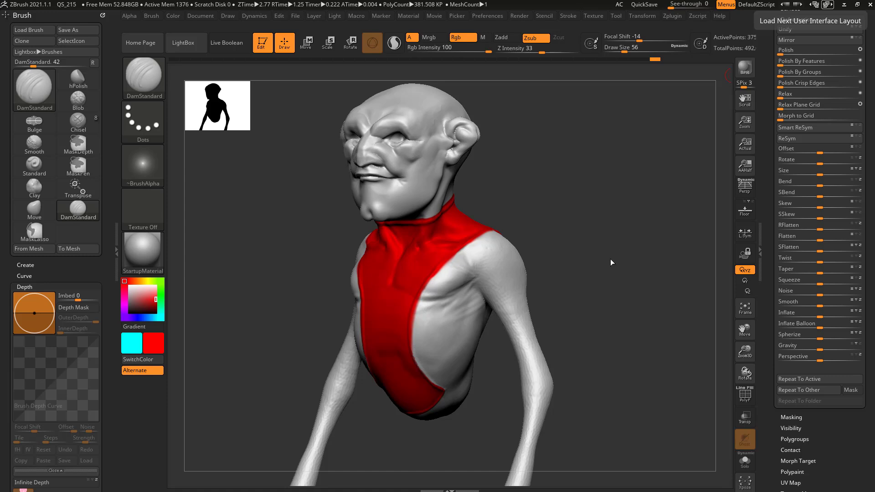
Step: Make SelectRect the active brush for selecting which parts of the mesh are visible
drag(611, 259, 627, 251)
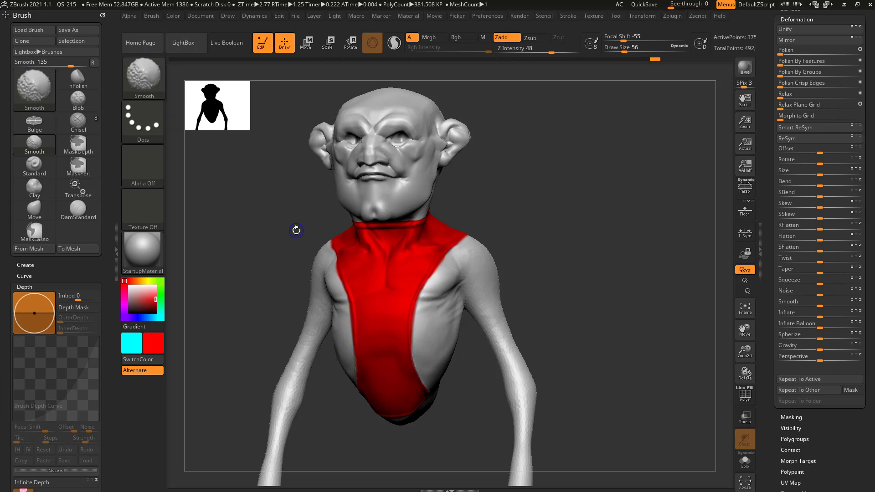
key(ctrl)
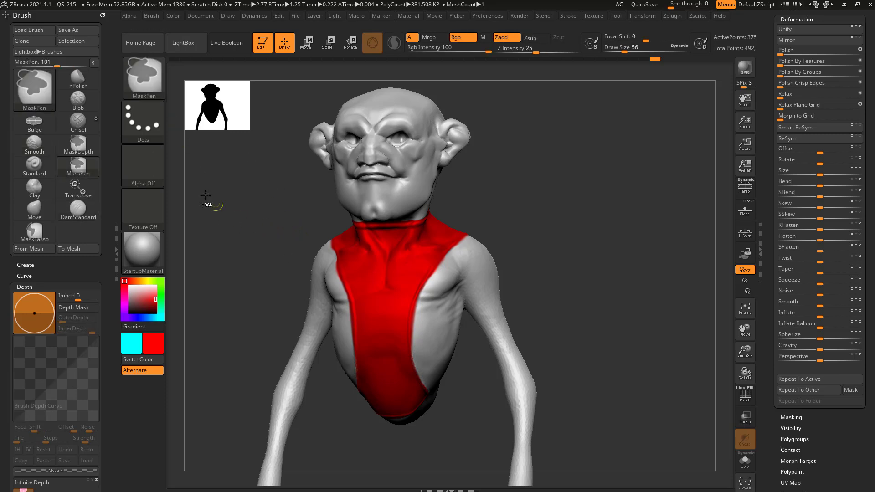
ctrl+click(141, 78)
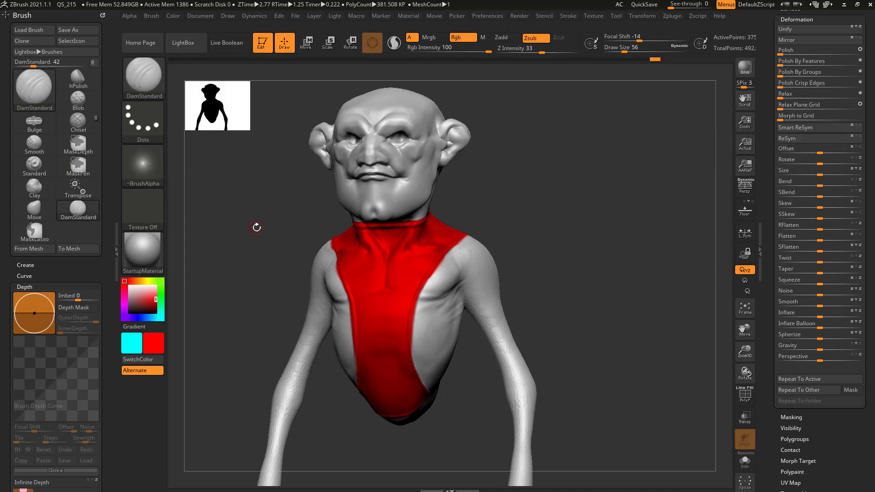
key(ctrl+shift)
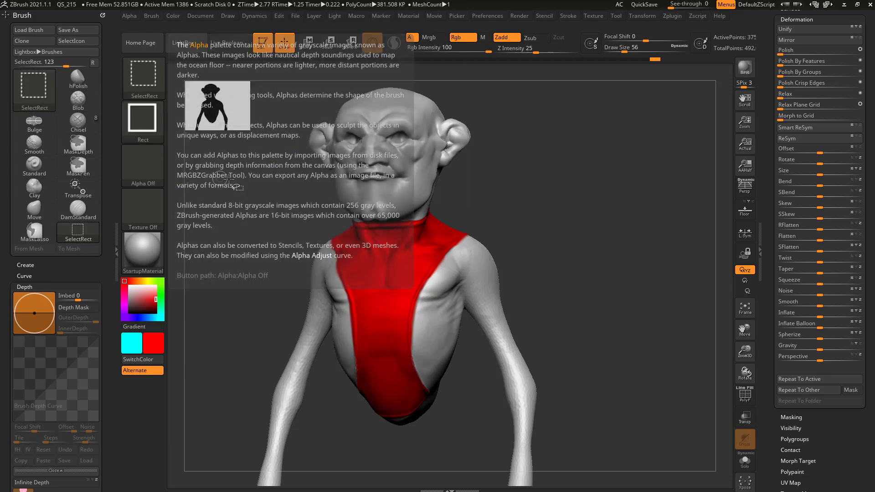
click(144, 81)
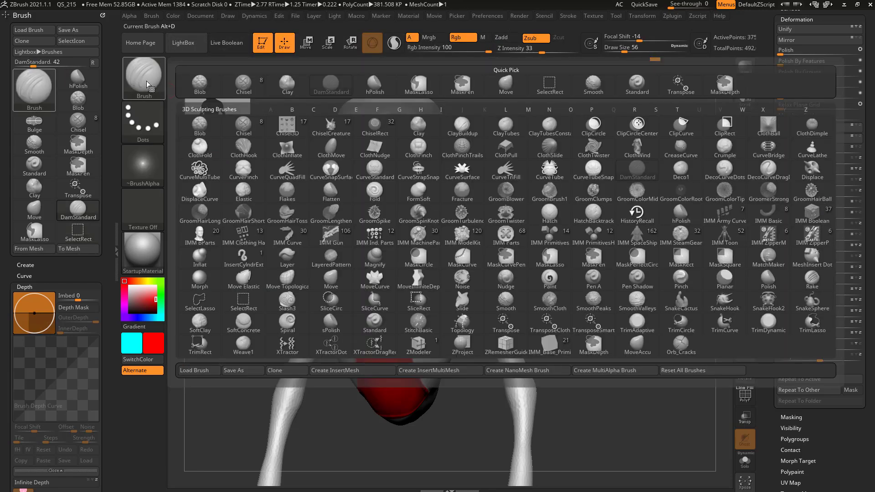
click(243, 302)
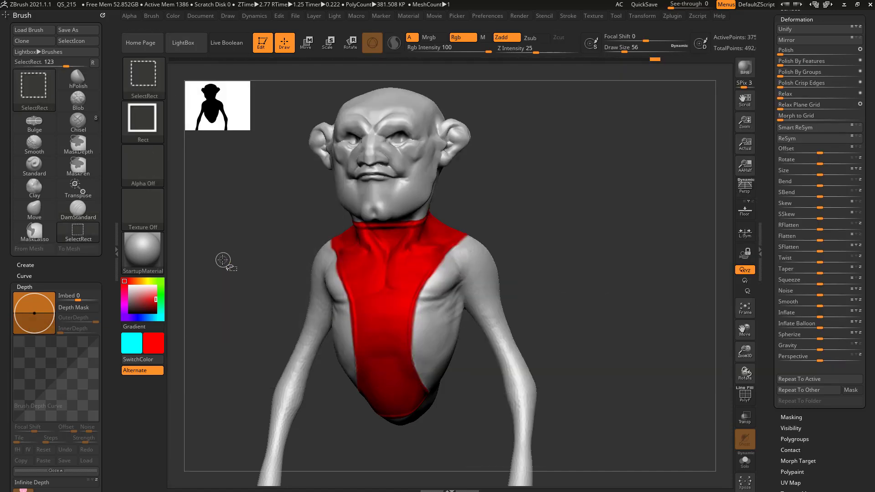
click(144, 83)
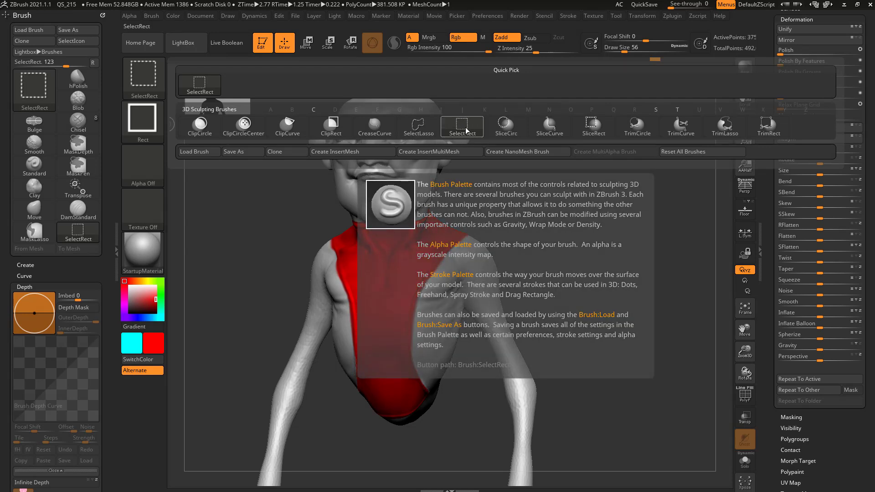
click(466, 131)
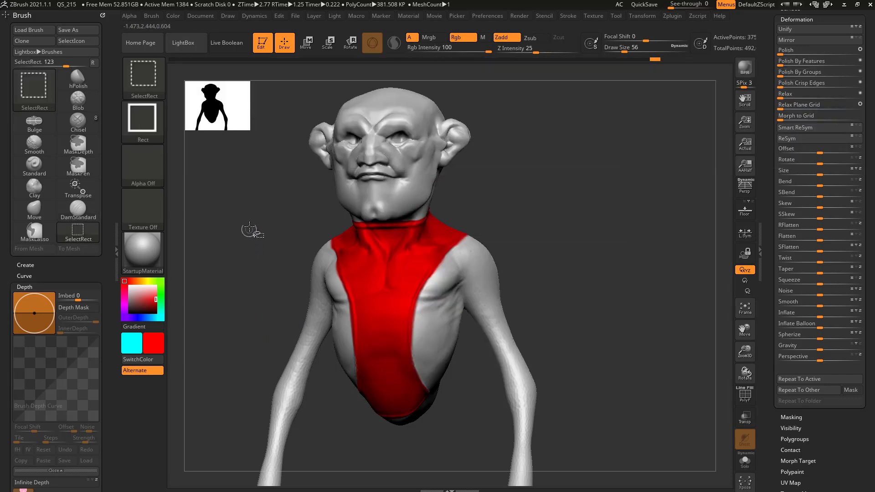
Step: Isolate a circular area around the cheek and jaw using the Circle selection stroke, and return the stroke to Rect
click(151, 118)
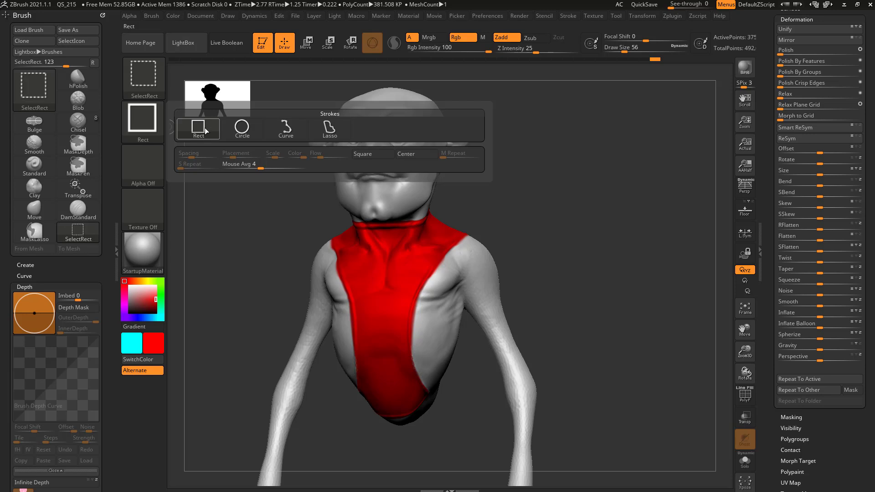
click(251, 133)
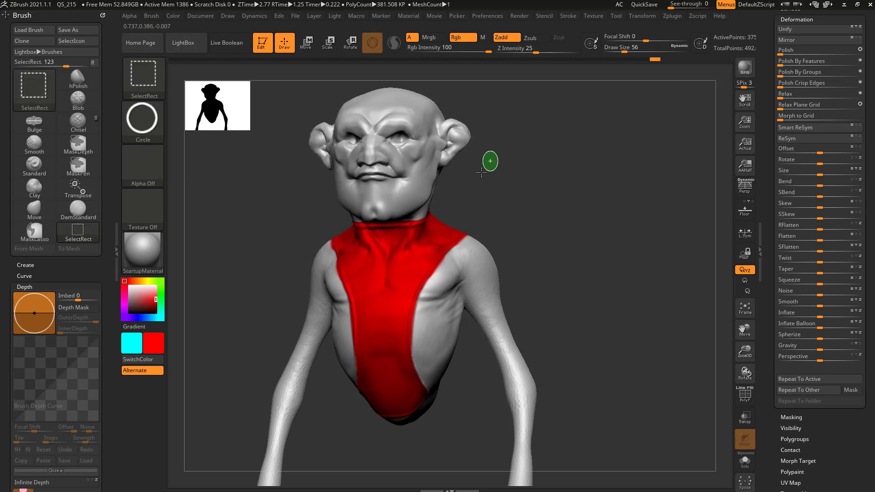
ctrl+shift+drag(482, 173, 407, 233)
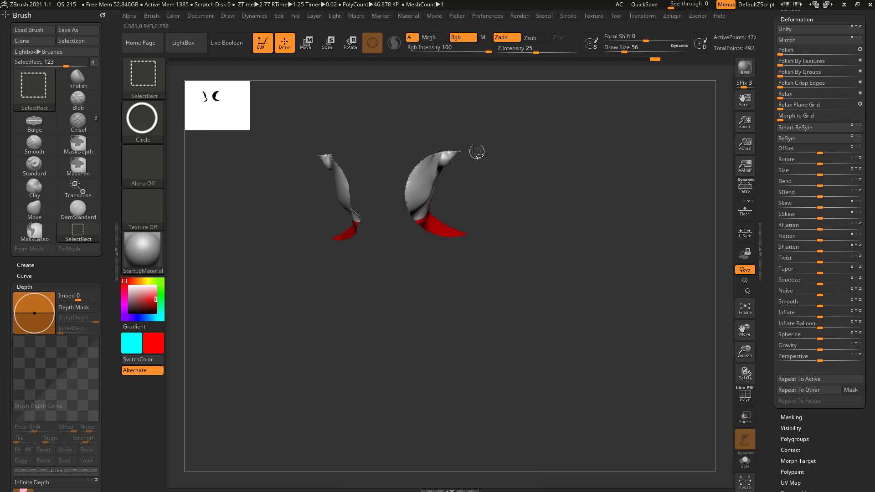
drag(492, 223, 579, 192)
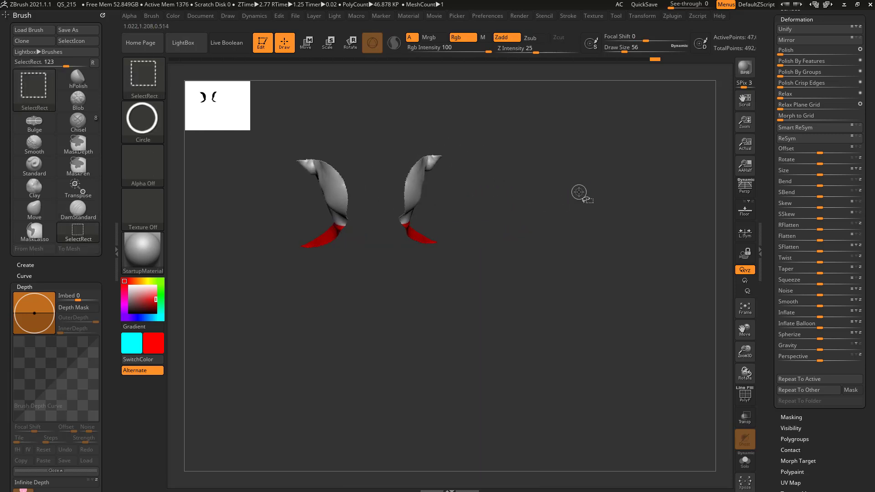
click(141, 119)
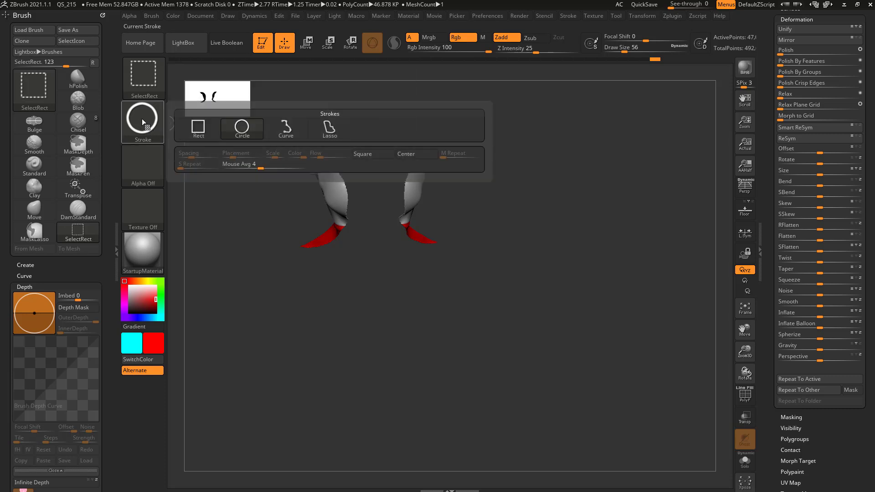
click(193, 129)
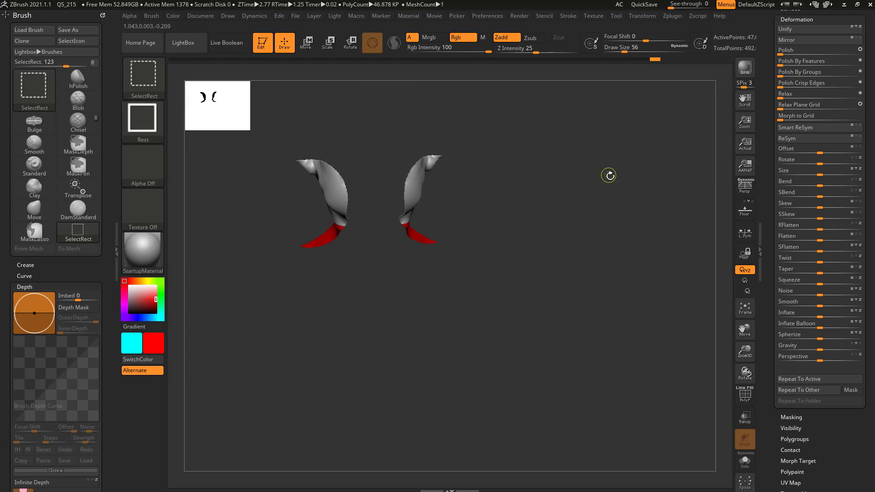
Step: Build up the isolated cheek with the Clay brush at draw size 145 and show the full mesh again
mouse_move(609, 175)
mouse_down()
mouse_move(610, 209)
mouse_move(541, 208)
mouse_move(623, 207)
mouse_move(610, 197)
mouse_move(629, 214)
mouse_move(602, 152)
mouse_up()
key(b)
key(c)
key(l)
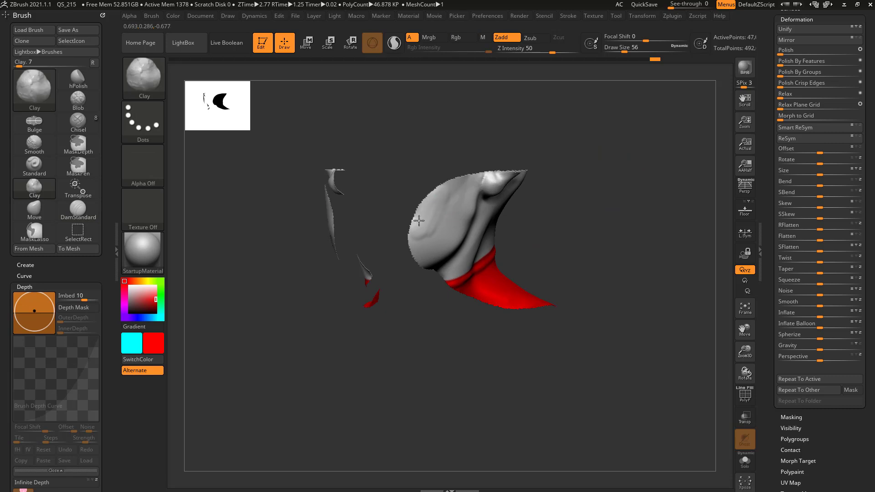
key(s)
mouse_move(433, 217)
mouse_down()
mouse_move(446, 215)
mouse_move(441, 196)
mouse_move(431, 204)
mouse_move(428, 238)
mouse_up()
key(ctrl+shift)
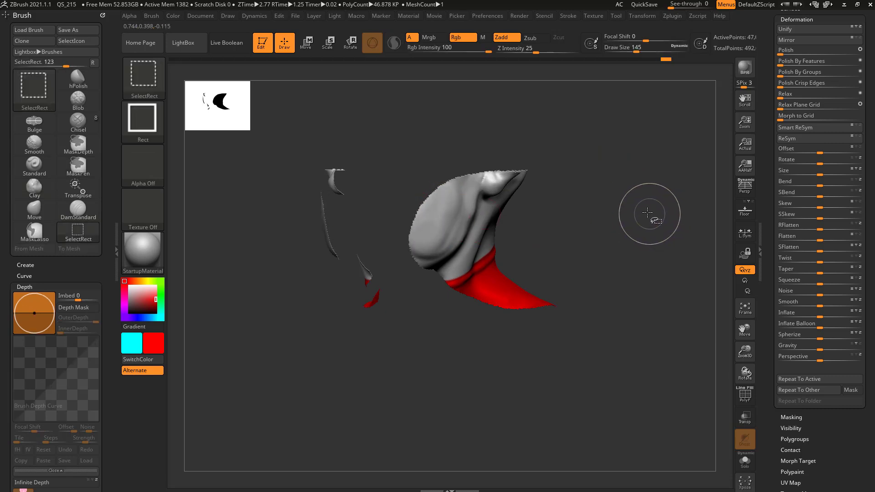
ctrl+shift+click(671, 216)
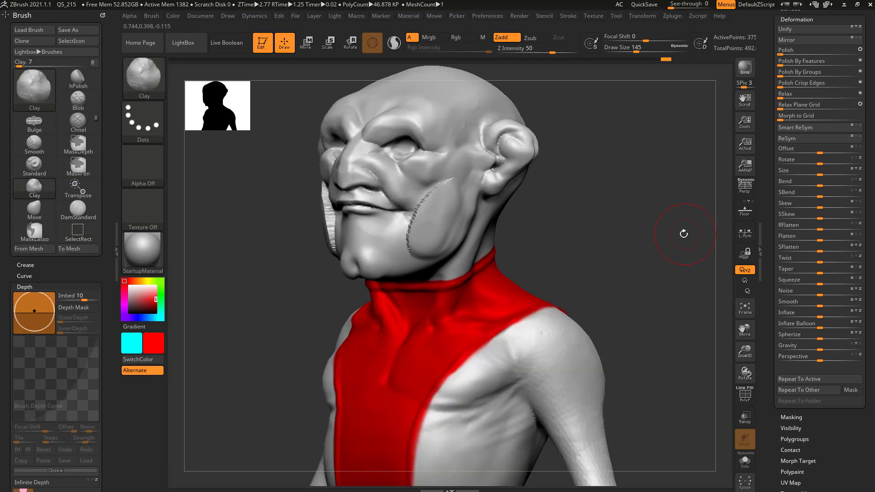
Step: Undo the Clay build-up on the cheek and the visibility change
mouse_move(684, 235)
mouse_down()
mouse_move(679, 222)
mouse_move(453, 205)
mouse_up()
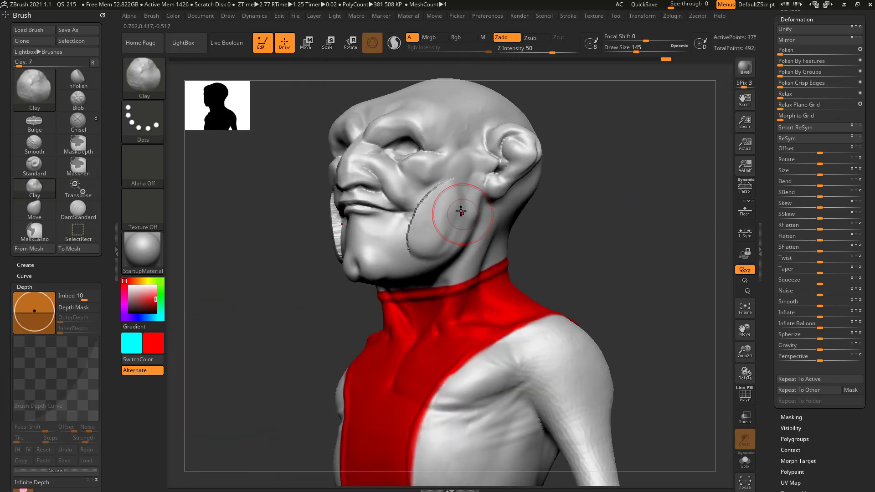
drag(576, 218, 604, 224)
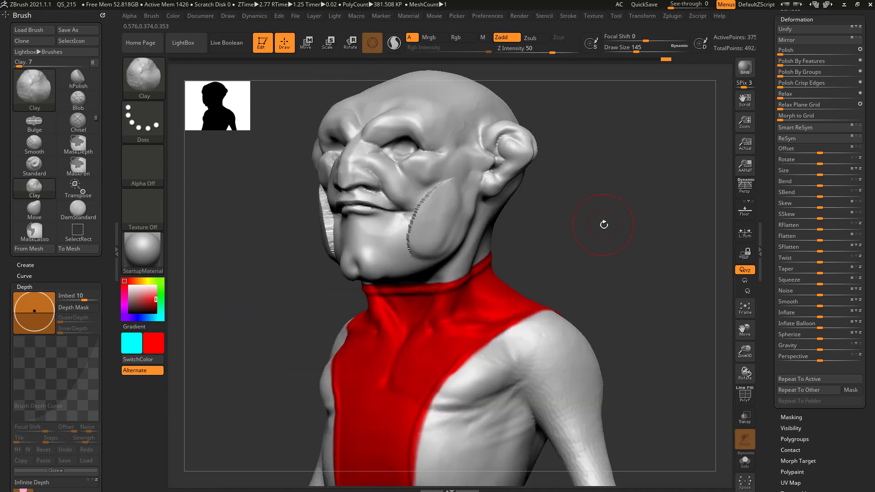
key(ctrl+z)
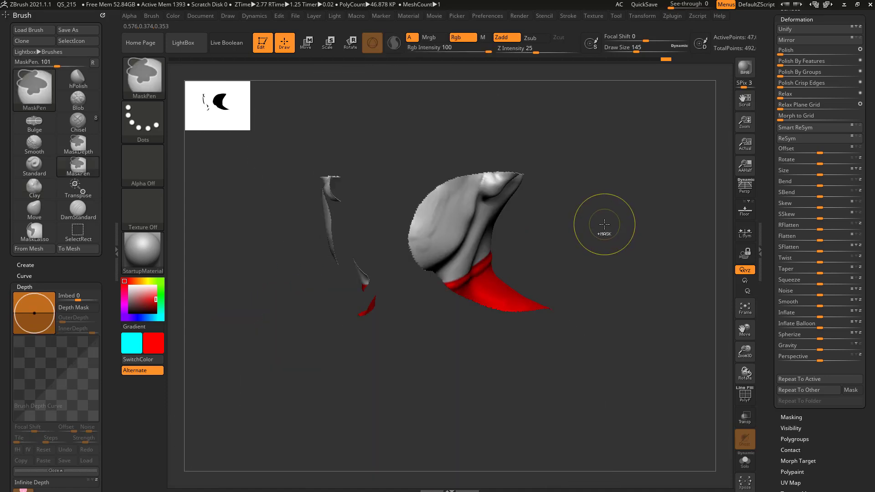
key(ctrl+z)
Step: Mask both sides of the head including the ears with a rectangle, and hide the unmasked points using HidePt
drag(768, 371, 769, 290)
drag(782, 231, 782, 229)
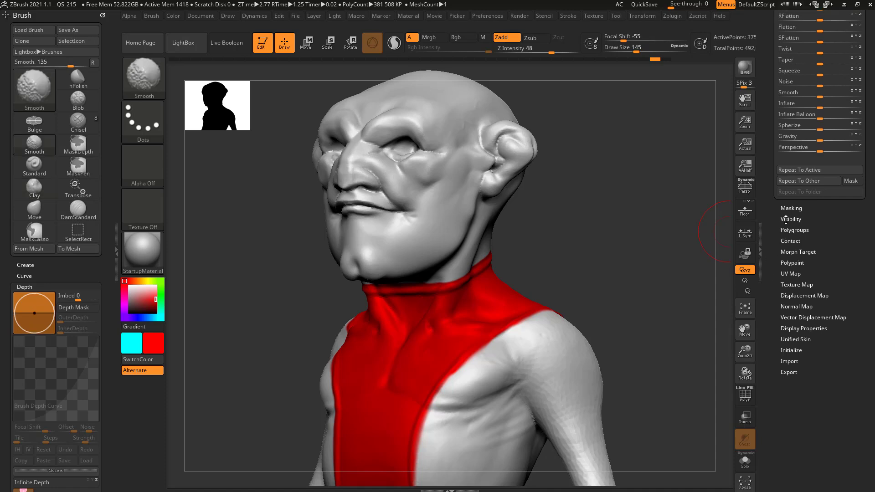
click(792, 218)
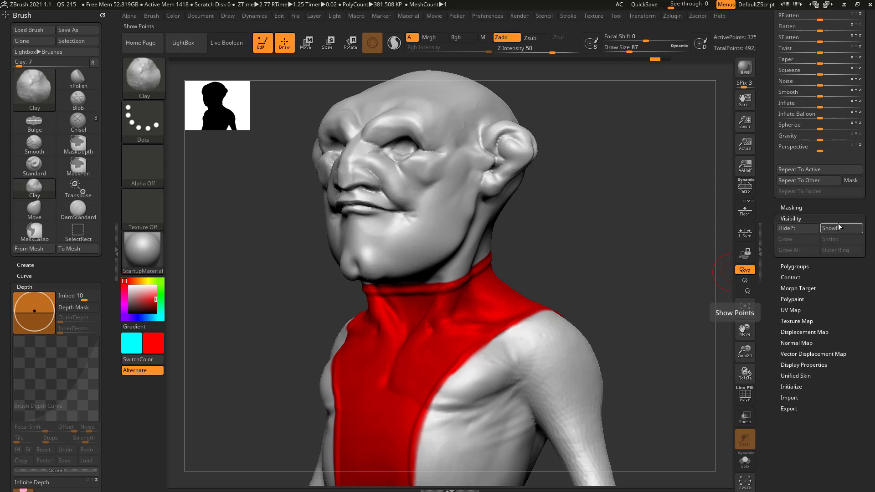
drag(587, 225, 571, 243)
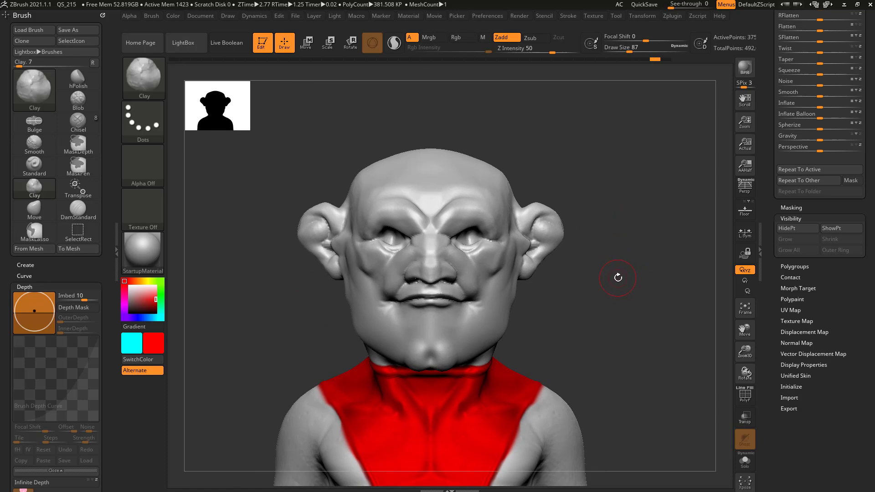
mouse_move(639, 115)
ctrl+mouse_down()
mouse_move(588, 231)
mouse_move(487, 345)
ctrl+mouse_up()
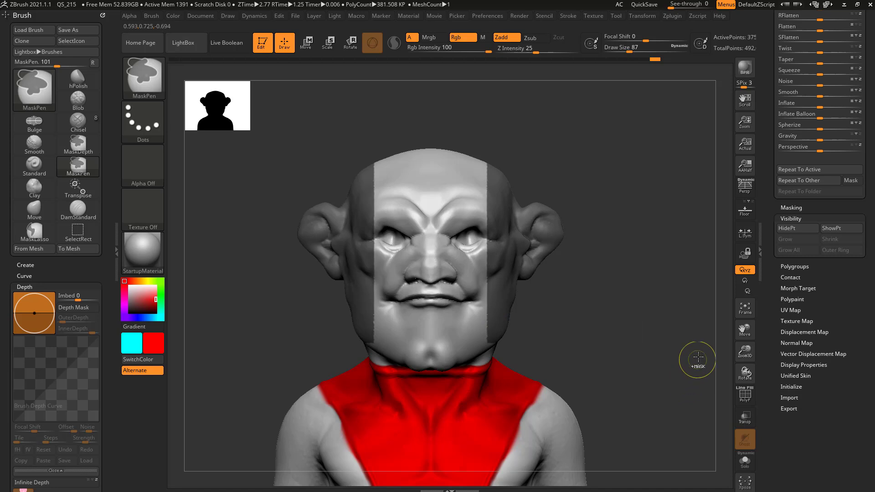
click(791, 228)
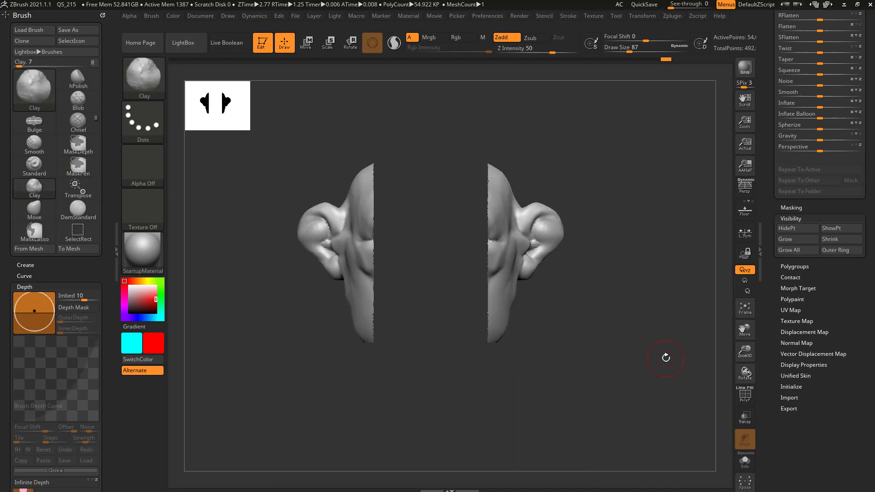
mouse_move(667, 357)
mouse_down()
mouse_move(588, 362)
mouse_move(677, 354)
mouse_move(615, 367)
mouse_move(659, 371)
mouse_move(670, 357)
mouse_move(664, 362)
mouse_up()
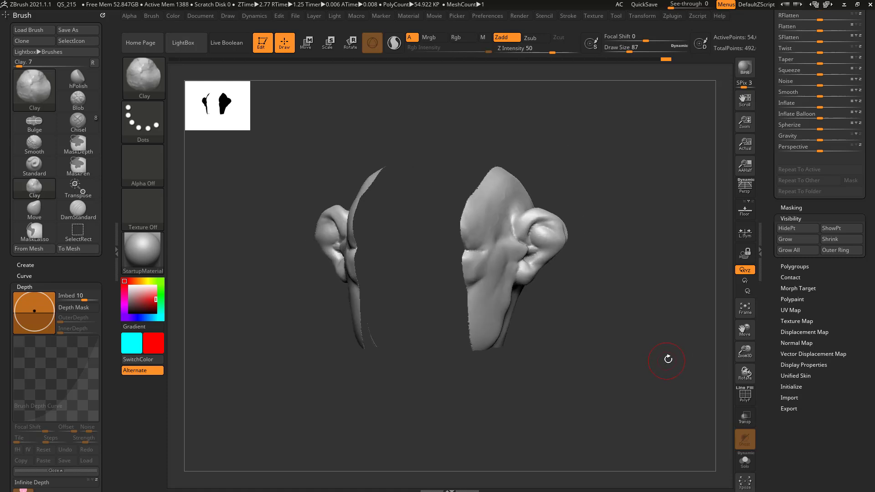
Step: Hide the ear regions of the full mesh with a rectangular selection, and restore the full mesh
ctrl+shift+click(651, 214)
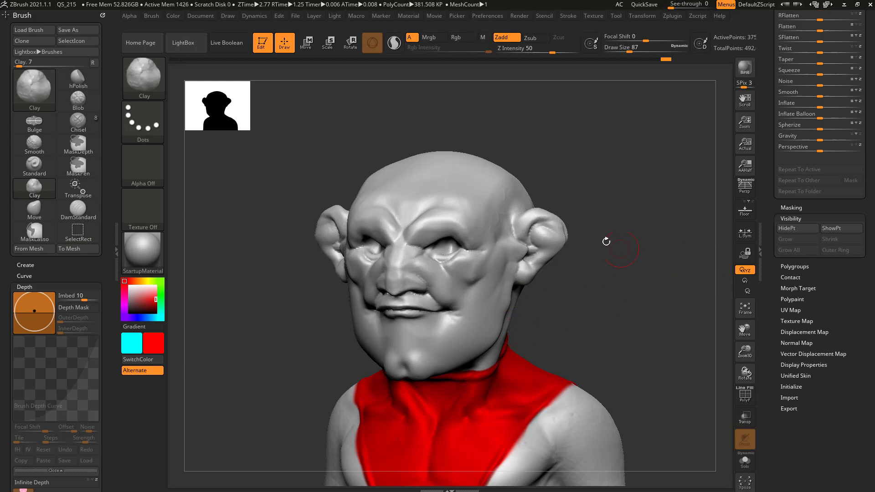
mouse_move(598, 192)
ctrl+shift+mouse_down()
mouse_move(567, 251)
mouse_move(497, 288)
mouse_move(546, 283)
mouse_move(511, 294)
mouse_move(573, 229)
mouse_move(575, 353)
mouse_move(508, 234)
mouse_move(623, 264)
mouse_move(565, 293)
mouse_move(512, 304)
ctrl+shift+mouse_up()
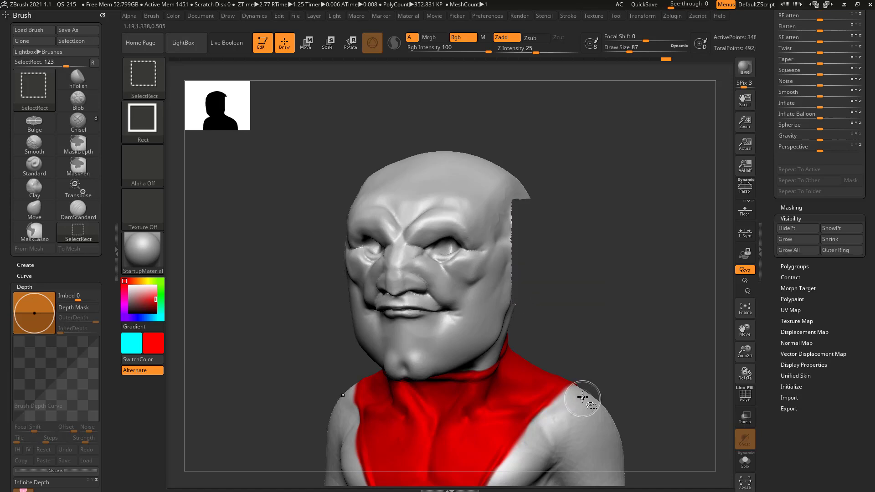
ctrl+shift+click(644, 217)
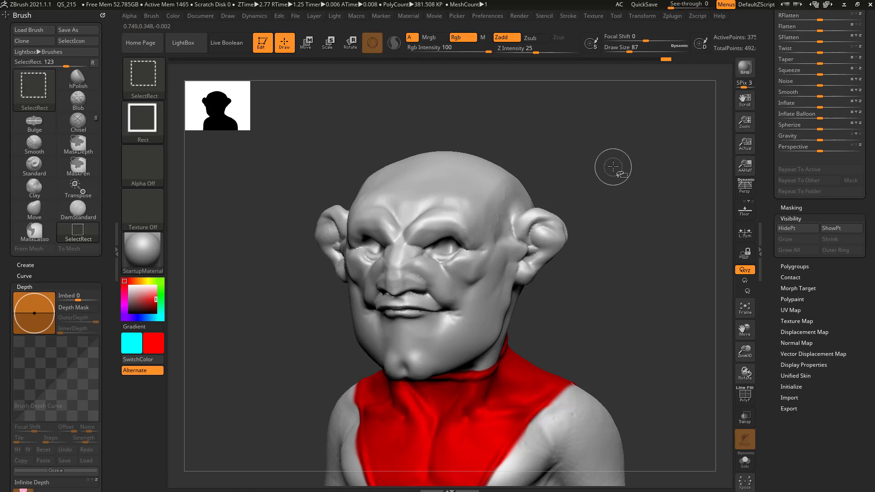
Step: Isolate the ears and sides of the head with a rectangular selection, and invert the visibility
ctrl+shift+drag(615, 163, 501, 312)
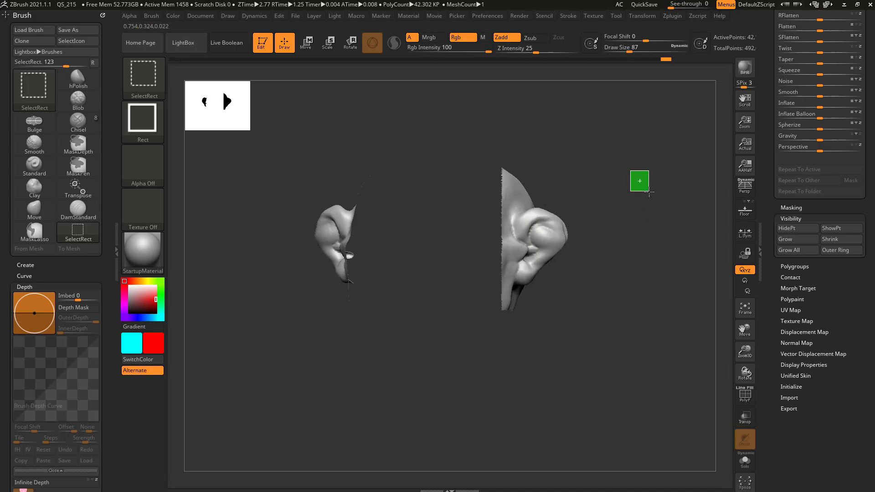
ctrl+shift+click(649, 191)
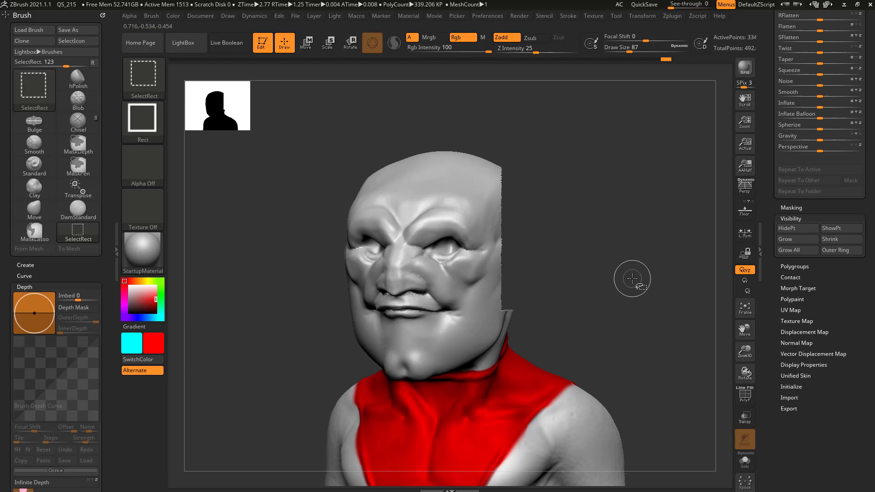
Step: Hide another rectangular area beside the forehead and narrow the visible mesh to small patches beside the eyes
ctrl+alt+shift+drag(532, 136, 478, 236)
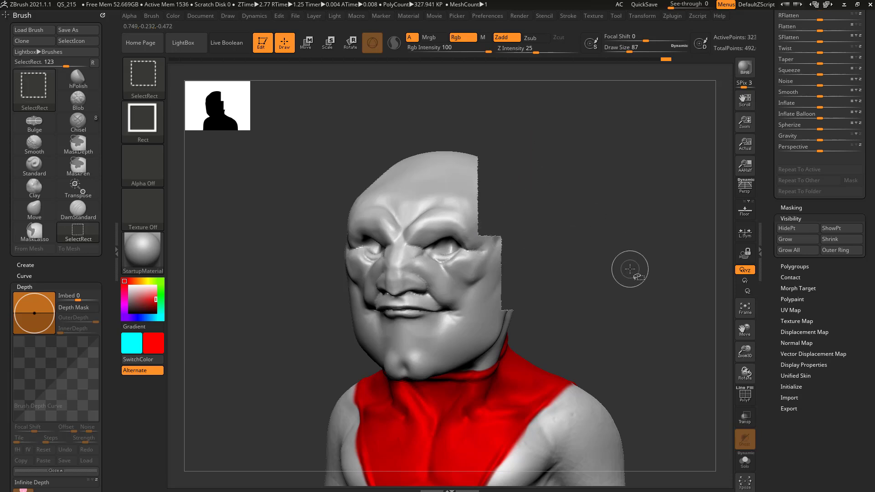
mouse_move(592, 195)
ctrl+shift+mouse_down()
mouse_move(467, 292)
mouse_move(465, 283)
mouse_move(614, 261)
ctrl+shift+mouse_up()
key(ctrl+shift)
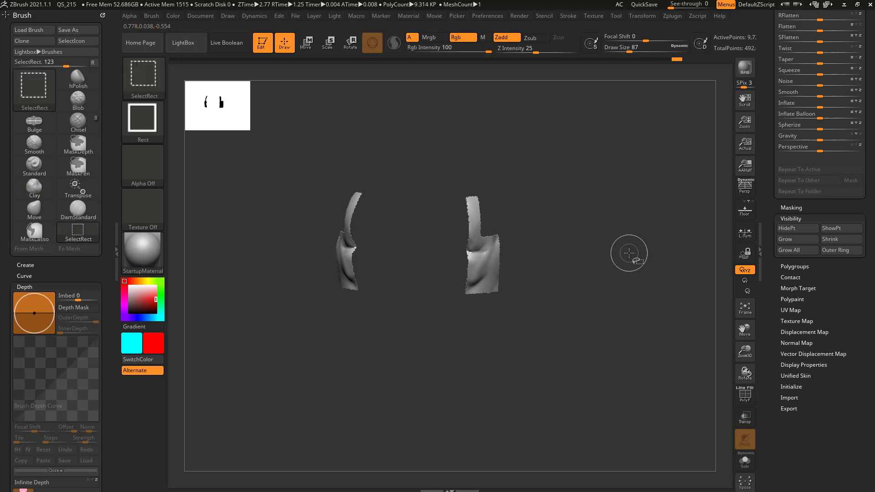
Step: Show the full mesh again and isolate both ears with a rectangular selection from the front
ctrl+shift+click(651, 208)
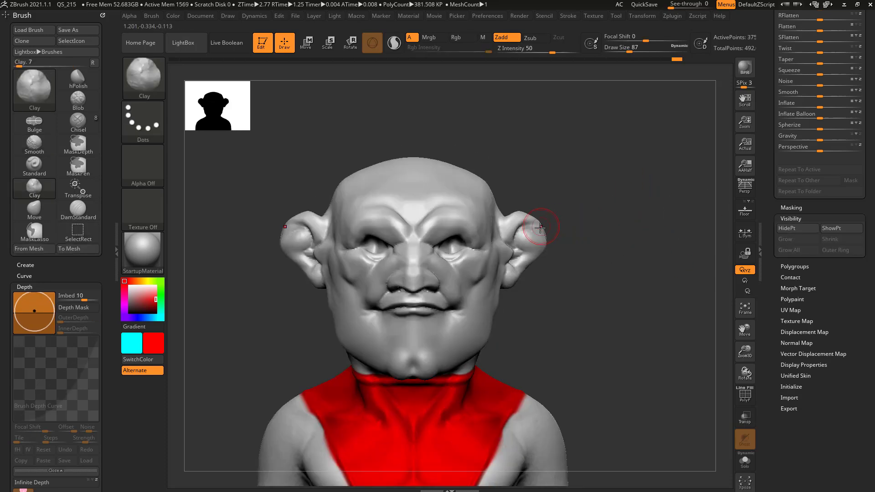
ctrl+shift+drag(577, 184, 496, 305)
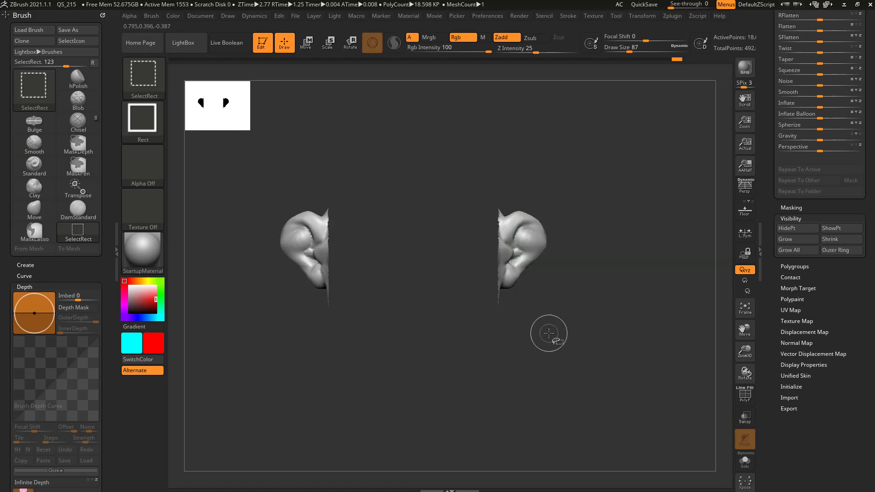
Step: Grow the visible area around both ears several times
drag(627, 301, 724, 276)
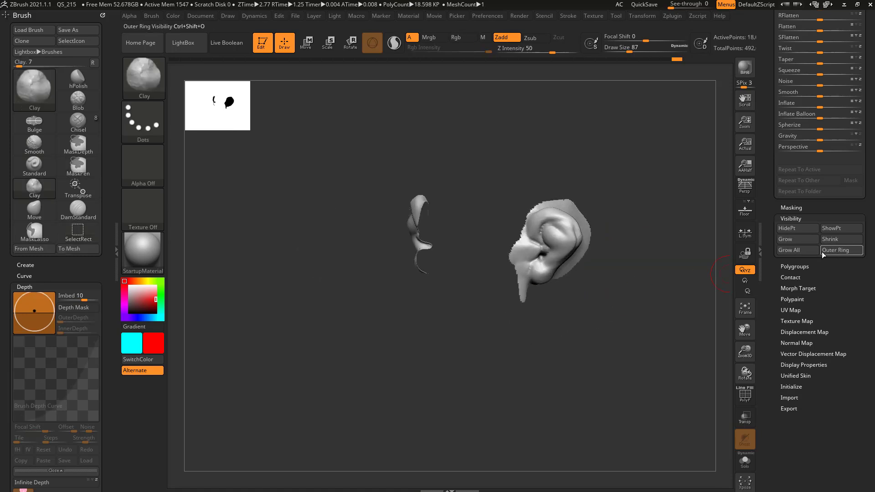
click(796, 237)
click(798, 237)
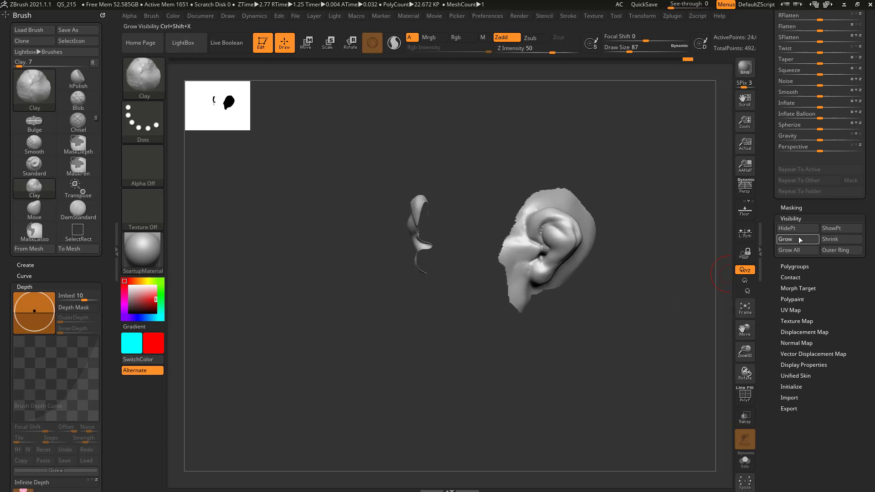
click(800, 236)
click(799, 236)
click(801, 236)
click(800, 236)
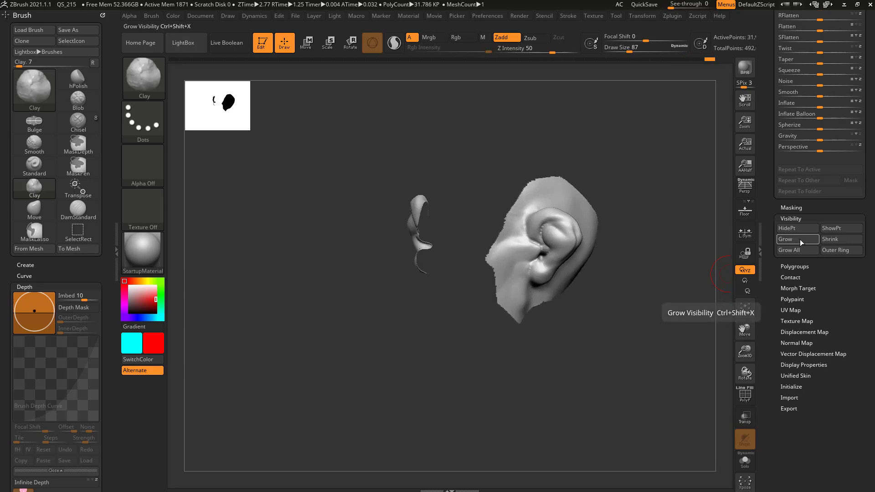
Step: Shrink the visible ear areas repeatedly toward a tighter border around the ears
click(830, 240)
click(832, 238)
click(832, 237)
click(833, 238)
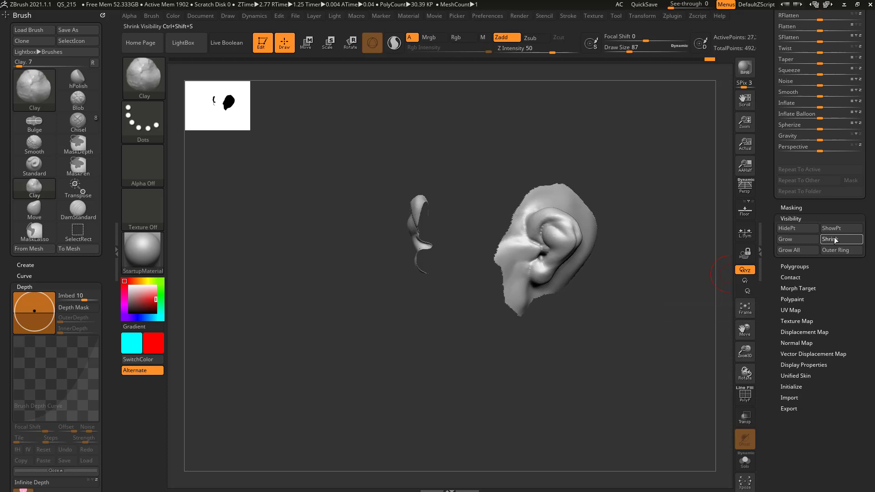
click(836, 239)
click(840, 239)
click(844, 239)
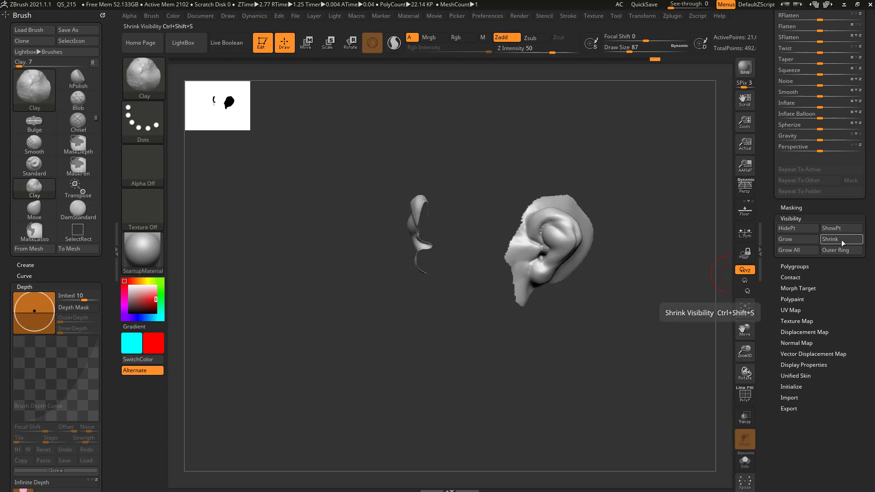
click(842, 239)
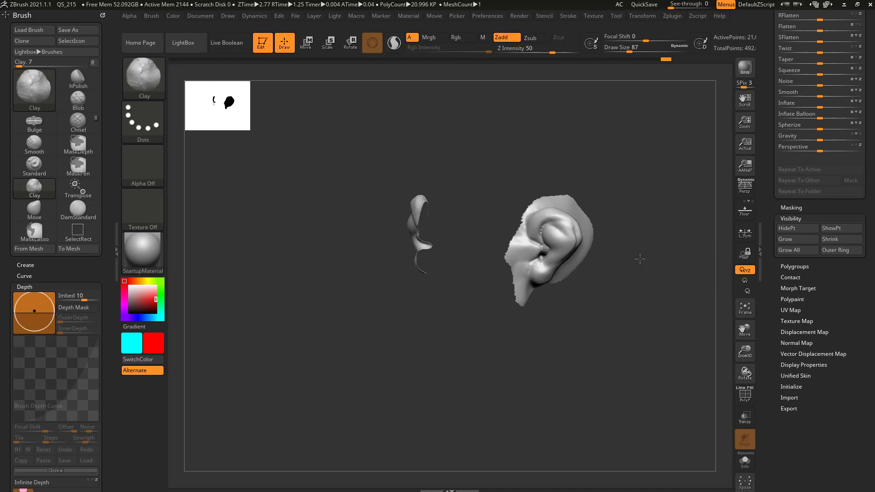
Step: Show only the outer ring of the visible ear area, and restore the hidden ear surface
alt+drag(639, 257, 674, 334)
alt+drag(703, 289, 638, 313)
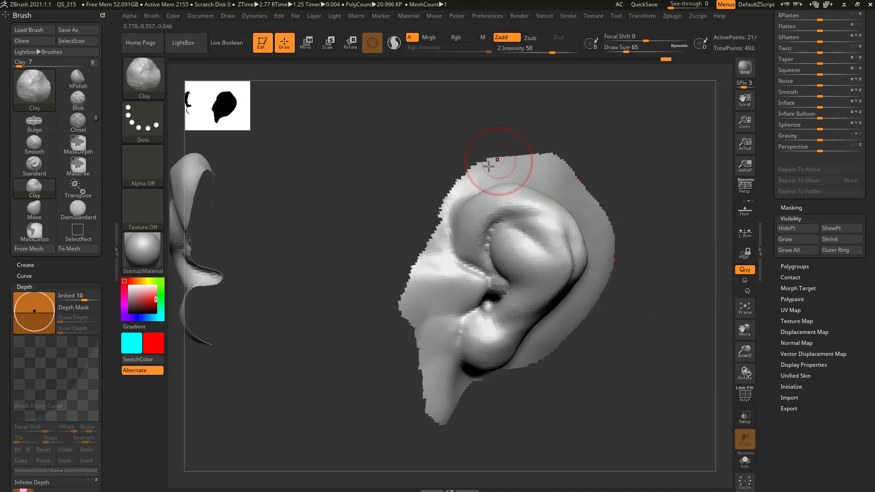
click(847, 249)
key(s)
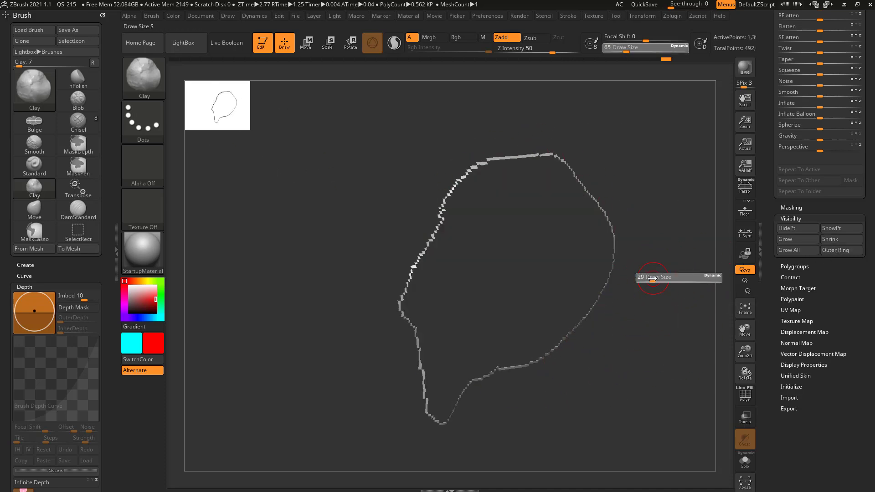
drag(658, 275, 649, 275)
mouse_move(644, 317)
mouse_down()
mouse_move(590, 322)
mouse_move(664, 309)
mouse_move(633, 306)
mouse_move(658, 303)
mouse_up()
ctrl+shift+click(665, 313)
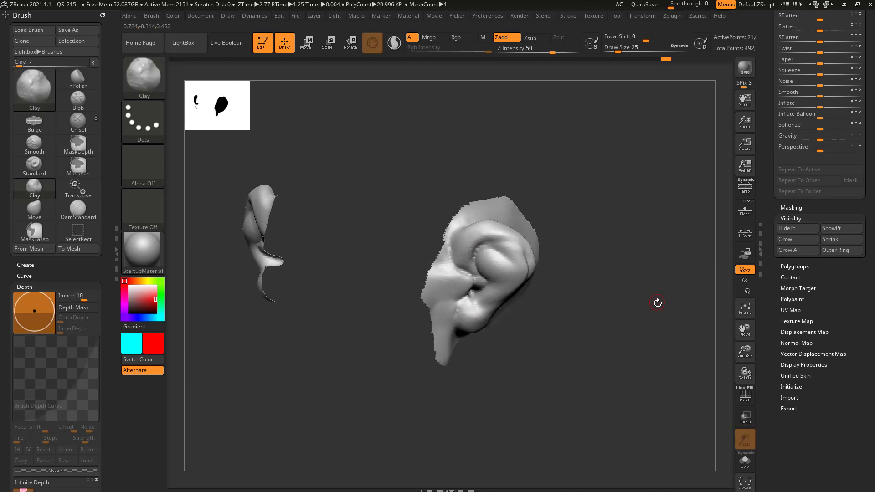
Step: Expand the visibility to the whole mesh with Grow All, and set the Draw Size to 49
click(789, 250)
key(f)
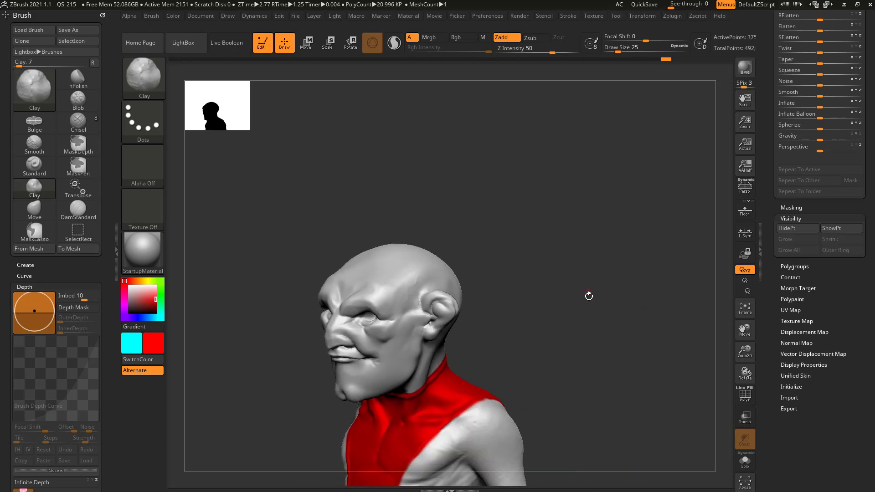
drag(588, 295, 547, 284)
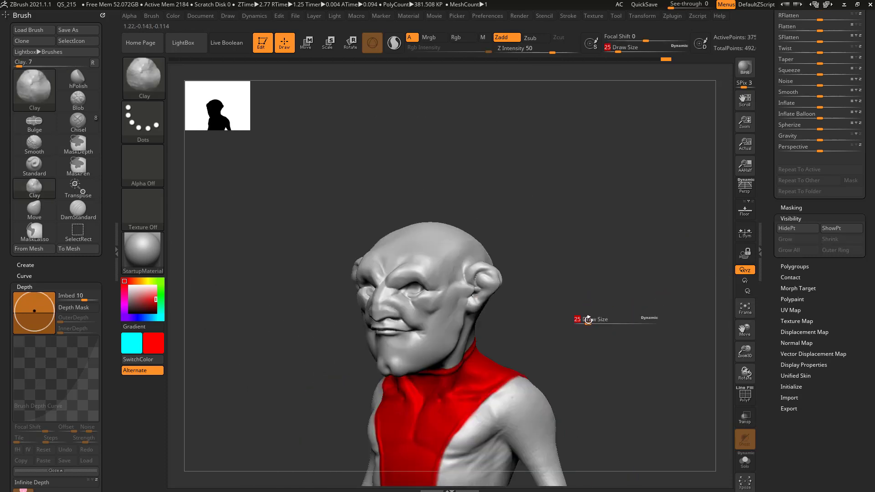
text(49)
key(Return)
Step: Isolate the eye areas with a rectangular selection from the front, and hide the leftover back-of-head pieces from the side
drag(584, 336, 737, 260)
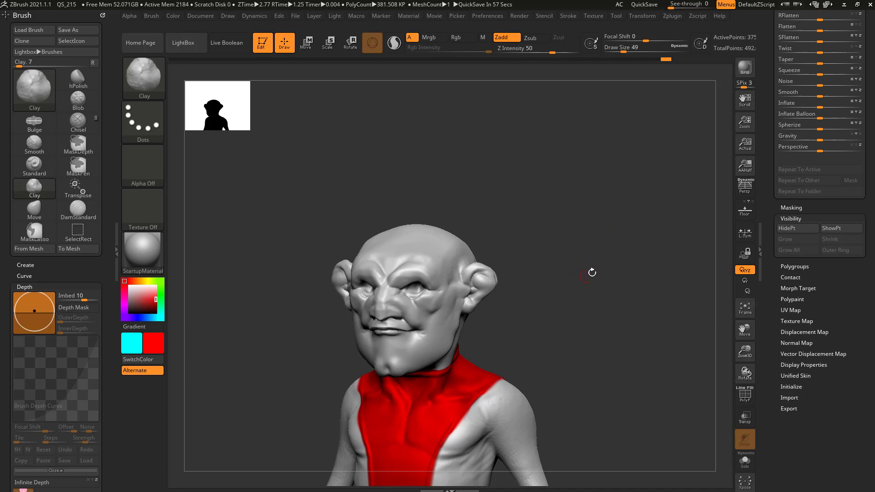
mouse_move(598, 277)
mouse_down()
mouse_move(623, 289)
mouse_move(612, 286)
mouse_up()
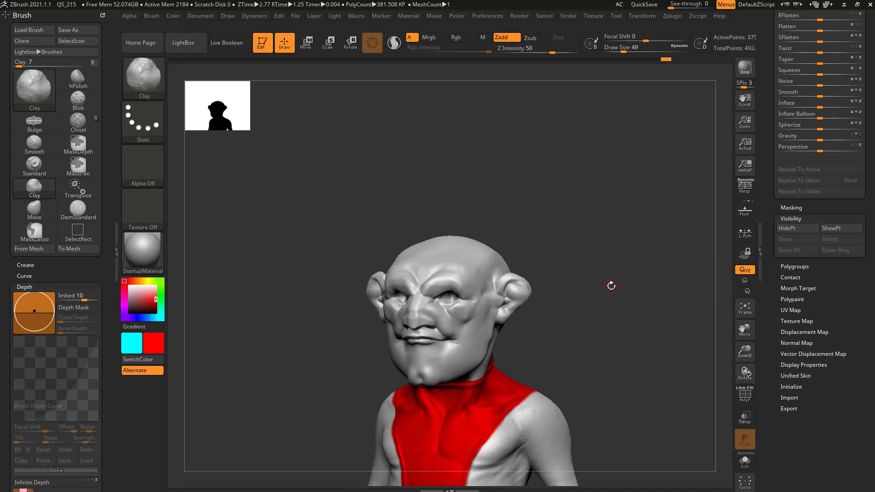
shift+drag(579, 315, 601, 321)
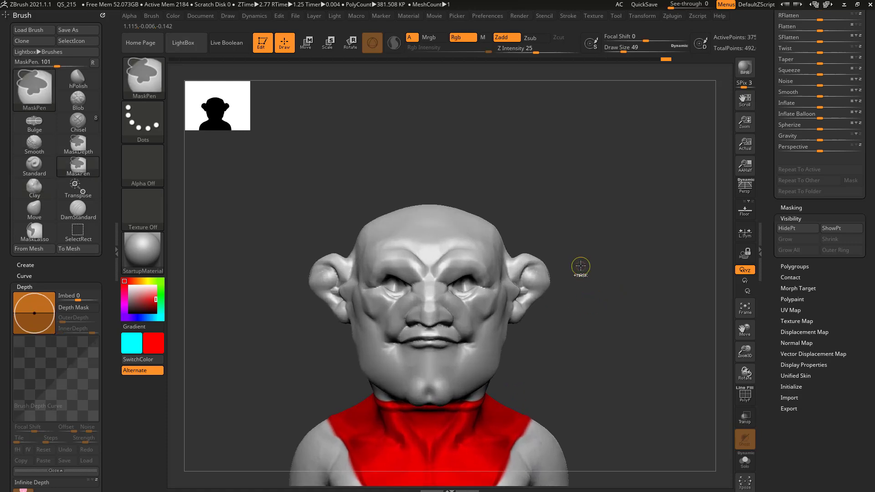
mouse_move(570, 231)
ctrl+shift+mouse_down()
mouse_move(610, 270)
mouse_move(587, 305)
mouse_move(493, 315)
ctrl+shift+mouse_up()
mouse_move(670, 332)
mouse_down()
mouse_move(618, 344)
mouse_move(592, 344)
mouse_move(593, 328)
mouse_move(538, 334)
mouse_up()
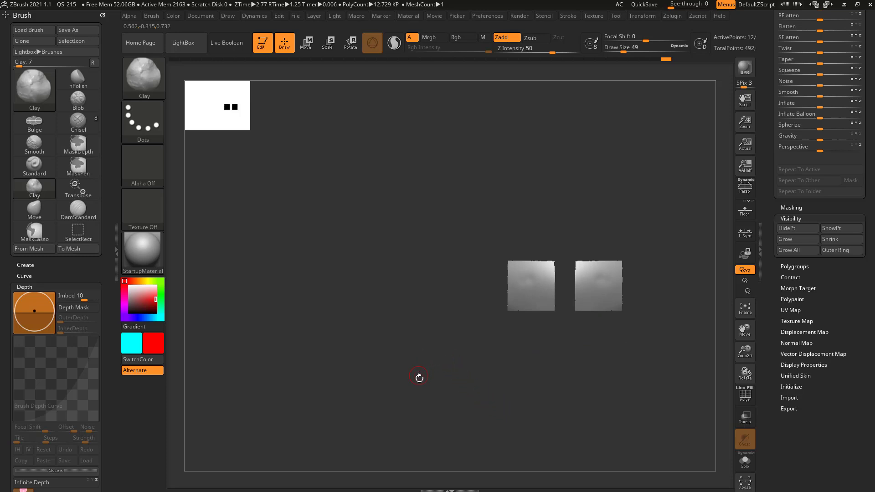
drag(419, 378, 591, 285)
shift+drag(585, 315, 606, 308)
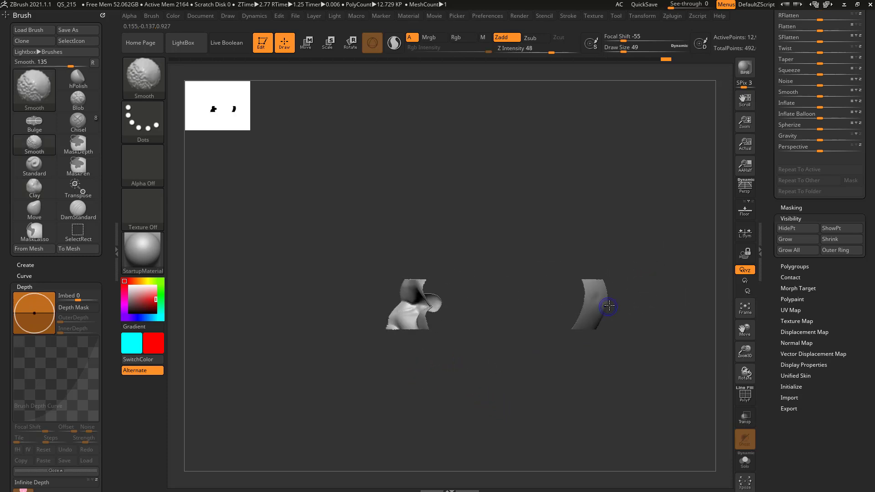
mouse_move(649, 244)
ctrl+alt+shift+mouse_down()
mouse_move(595, 333)
mouse_move(547, 382)
ctrl+alt+shift+mouse_up()
drag(509, 403, 549, 406)
key(f)
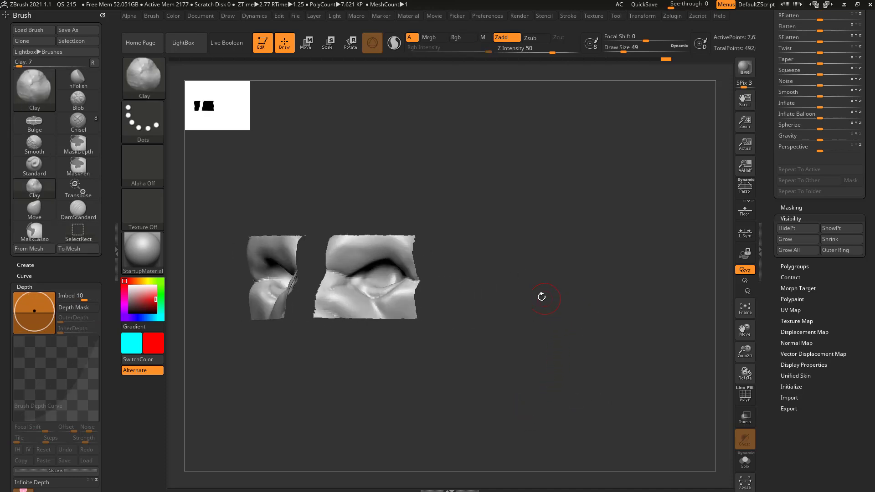
Step: Carve creases around the isolated eyes using the DamStandard brush with Draw Size 37 and Rgb turned off
mouse_move(649, 361)
mouse_down()
mouse_move(623, 302)
mouse_move(563, 297)
mouse_up()
key(b)
key(d)
key(s)
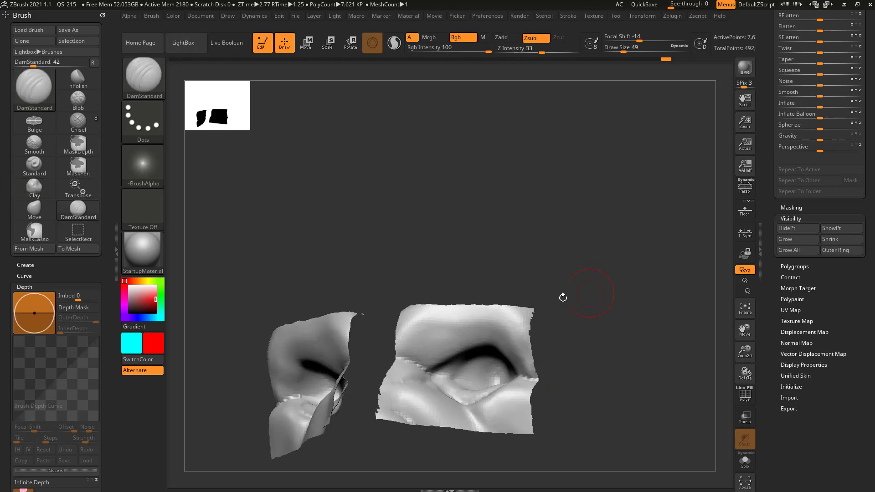
key(ctrl+z)
click(456, 37)
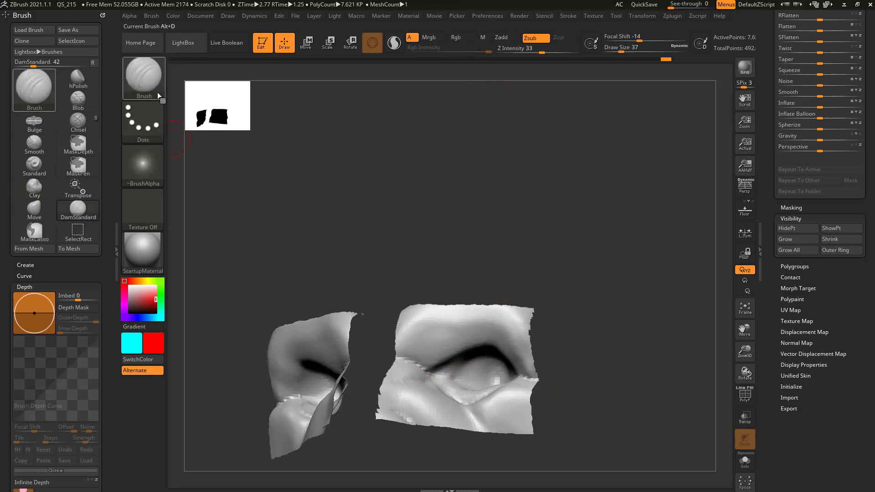
key(Return)
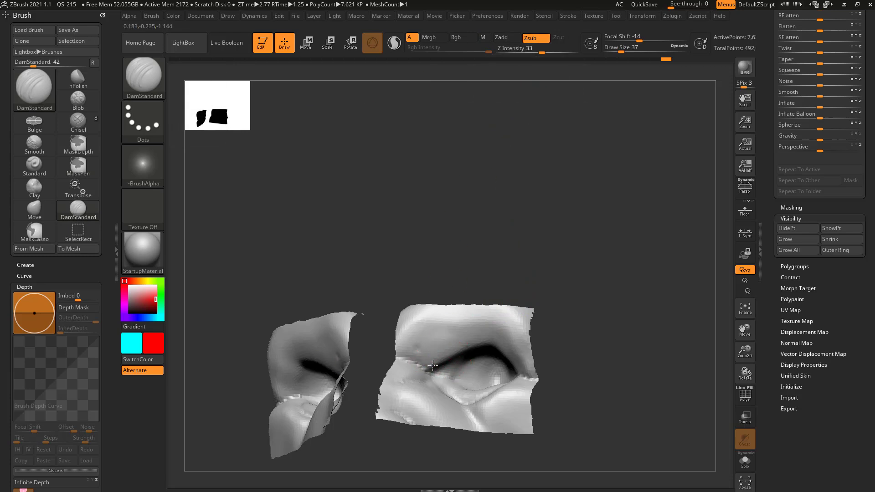
drag(471, 273, 515, 276)
drag(441, 377, 455, 387)
mouse_move(558, 304)
mouse_down()
mouse_move(565, 289)
mouse_move(524, 292)
mouse_up()
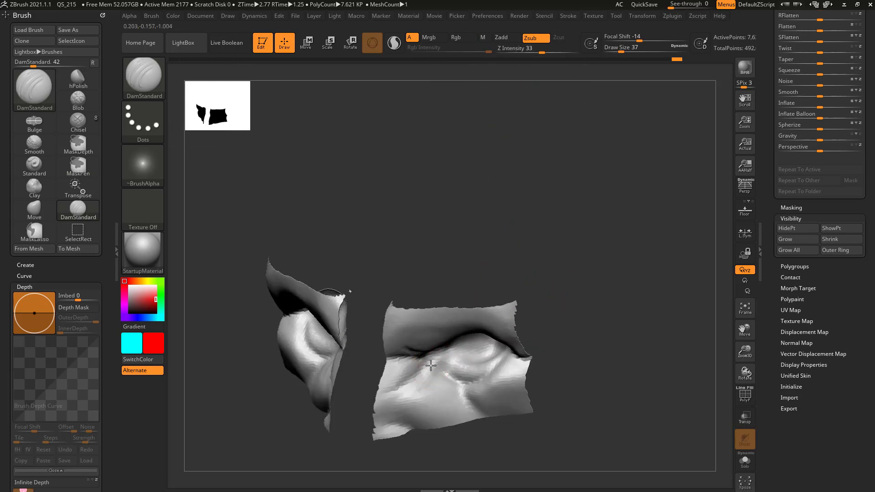
drag(572, 330, 447, 362)
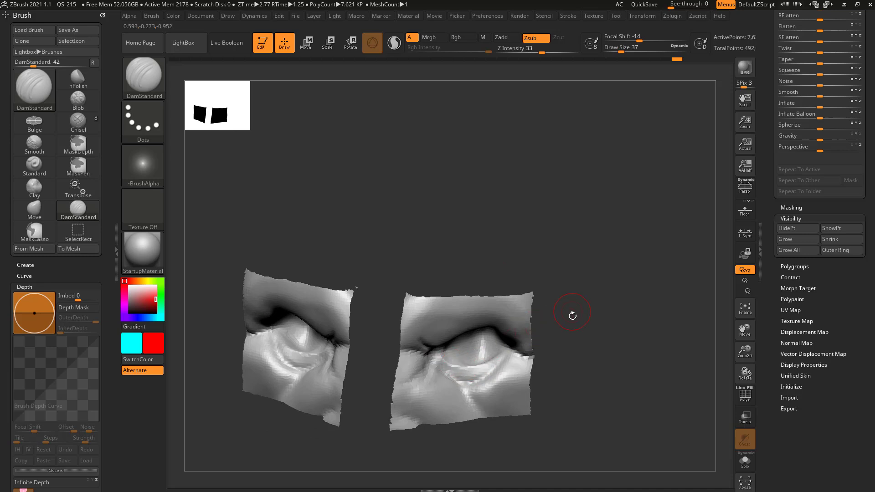
Step: Reshape the eyelids of the isolated eyes with the Move brush at Draw Size 54
mouse_move(573, 316)
mouse_down()
mouse_move(440, 361)
mouse_move(580, 300)
mouse_up()
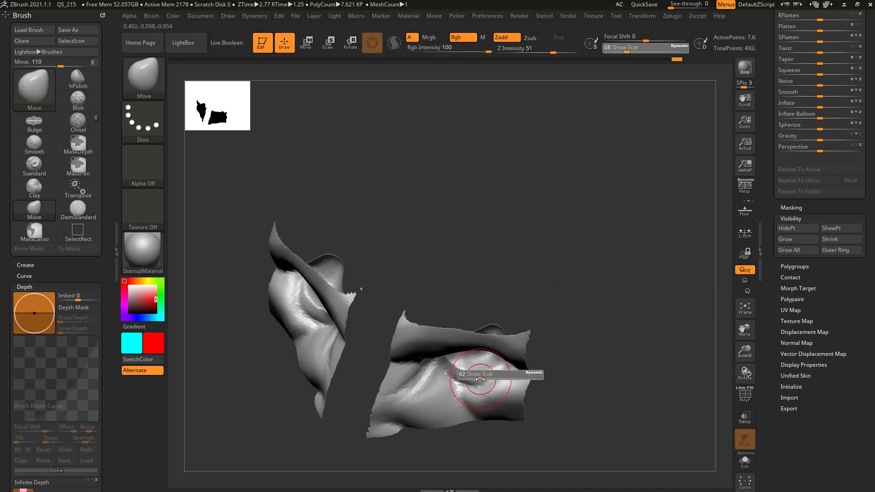
drag(528, 362, 455, 370)
drag(580, 371, 596, 294)
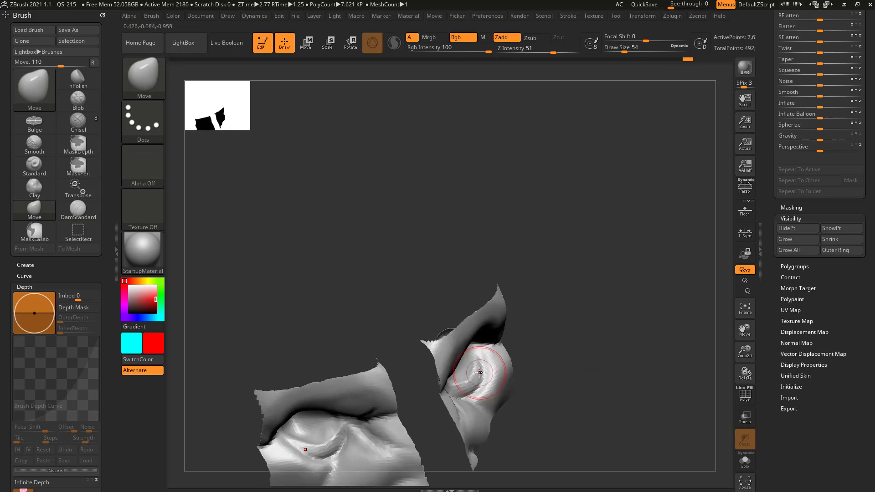
drag(482, 362, 480, 385)
mouse_move(595, 341)
mouse_down()
mouse_move(600, 297)
mouse_move(585, 298)
mouse_up()
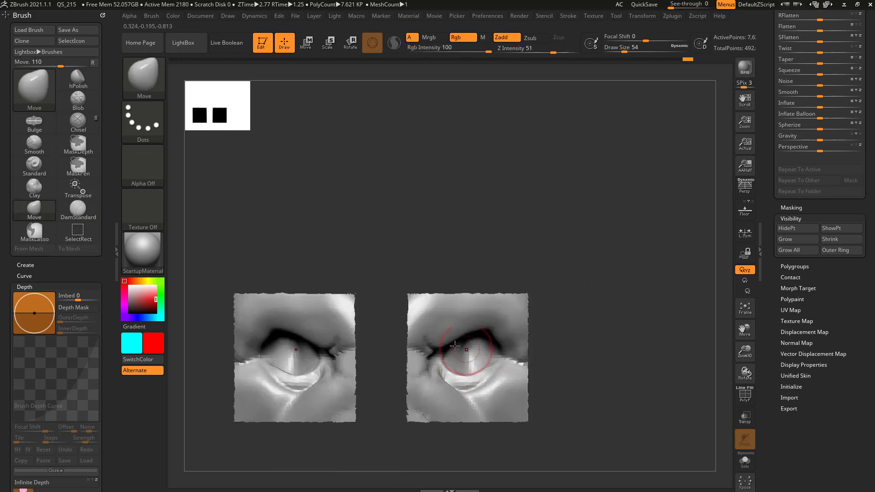
Step: Show the full character mesh again
alt+drag(592, 358, 607, 288)
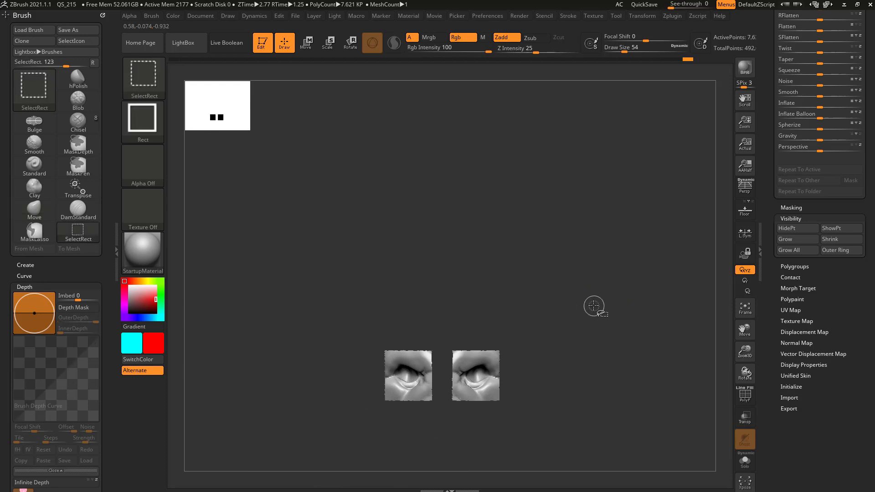
ctrl+shift+click(601, 301)
drag(602, 296, 440, 292)
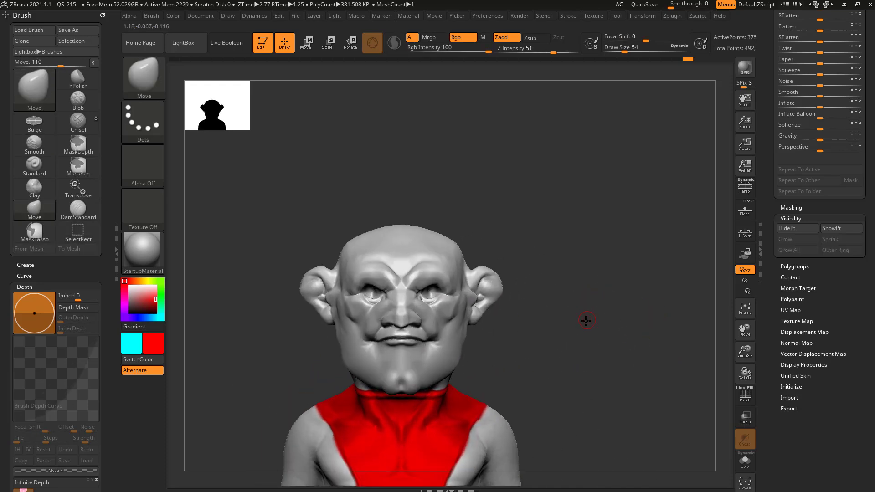
Step: Switch the selection brush to SelectLasso and isolate both ears with the surrounding sides of the head
drag(582, 323, 642, 330)
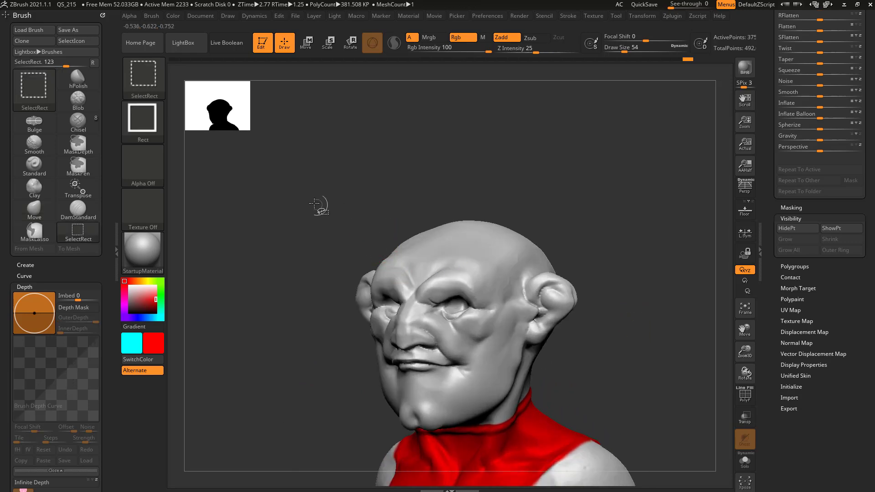
ctrl+shift+click(145, 76)
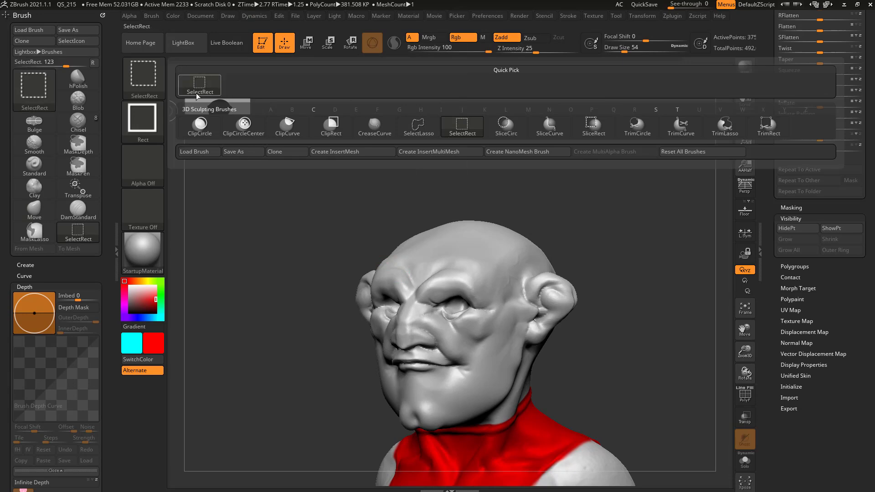
click(426, 132)
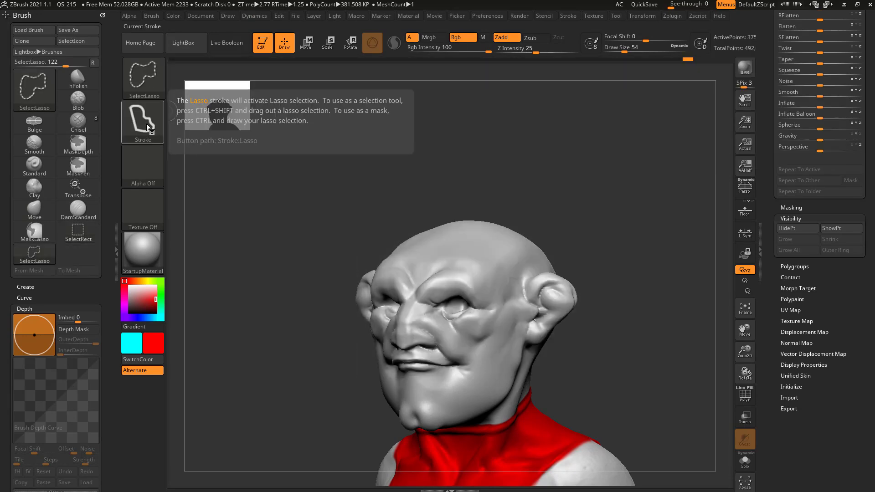
mouse_move(604, 310)
alt+mouse_down()
mouse_move(604, 270)
mouse_move(546, 230)
mouse_move(469, 209)
mouse_move(458, 273)
mouse_move(465, 333)
alt+mouse_up()
key(ctrl+shift)
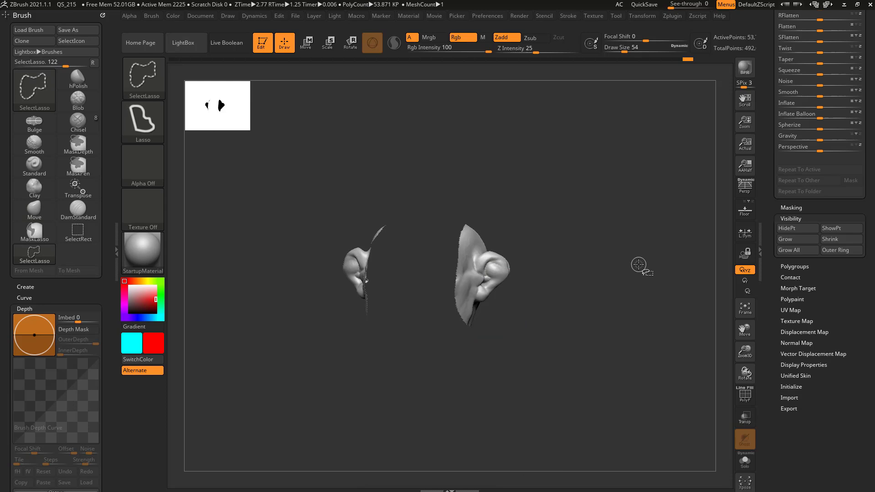
Step: Hide the head surface around the ears with successive lasso selections, leaving only the outer ear rims
mouse_move(638, 264)
mouse_down()
mouse_move(566, 291)
mouse_move(518, 293)
mouse_up()
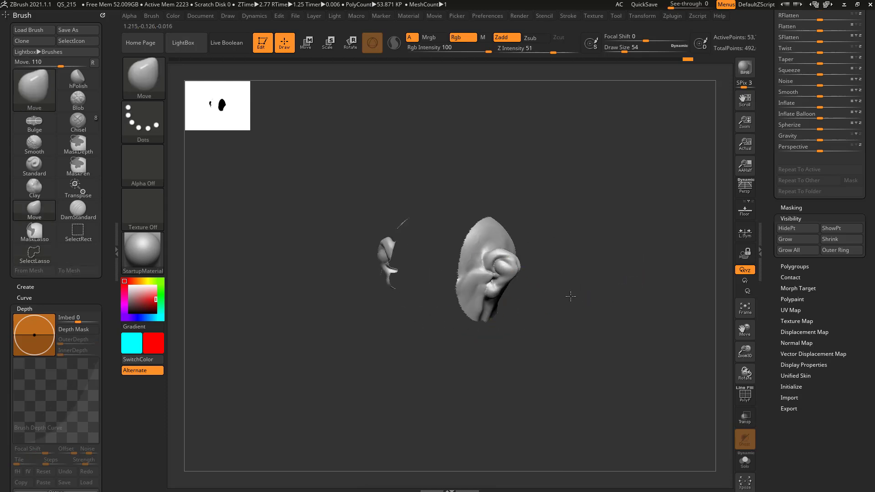
drag(571, 296, 576, 318)
key(ctrl+shift)
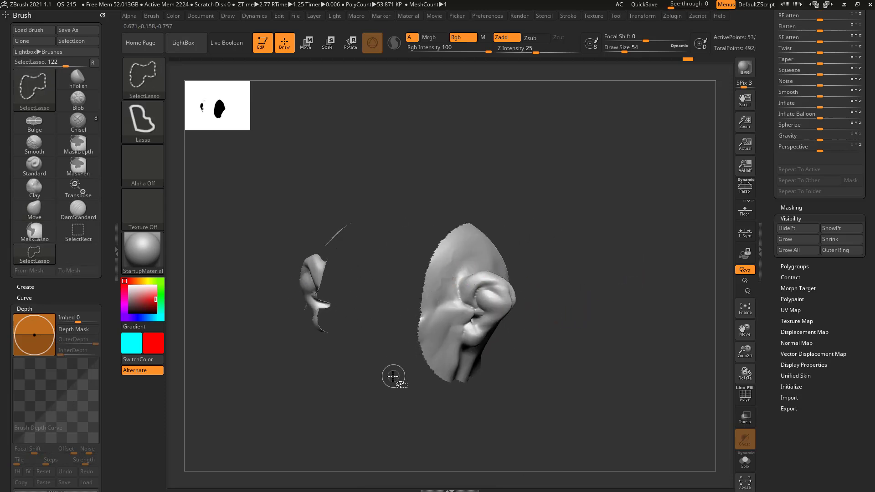
mouse_move(393, 376)
ctrl+alt+shift+mouse_down()
mouse_move(445, 207)
mouse_move(464, 265)
ctrl+alt+shift+mouse_up()
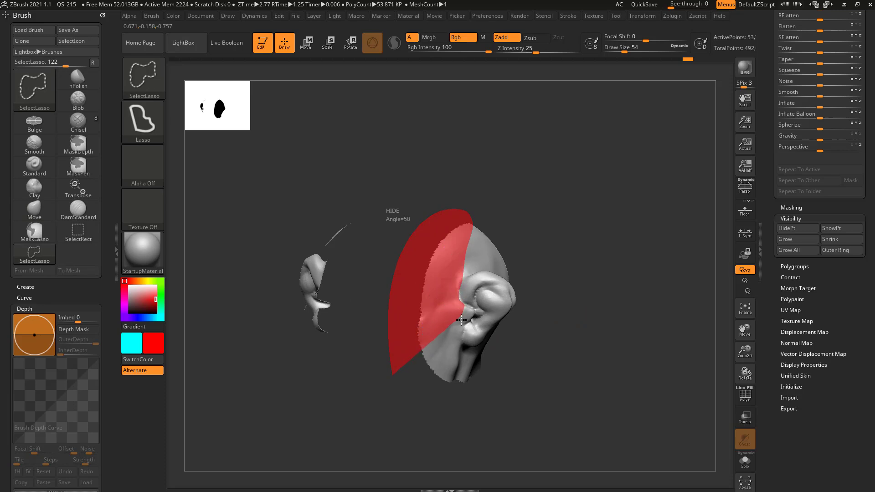
mouse_move(462, 321)
ctrl+alt+shift+mouse_down()
mouse_move(392, 400)
mouse_move(394, 378)
ctrl+alt+shift+mouse_up()
mouse_move(497, 435)
ctrl+alt+shift+mouse_down()
mouse_move(554, 360)
mouse_move(489, 346)
mouse_move(457, 387)
ctrl+alt+shift+mouse_up()
mouse_move(597, 326)
mouse_down()
mouse_move(559, 365)
mouse_move(511, 392)
mouse_move(411, 273)
mouse_move(344, 276)
mouse_up()
mouse_move(467, 403)
ctrl+alt+shift+mouse_down()
mouse_move(483, 392)
mouse_move(341, 338)
mouse_move(359, 388)
mouse_move(386, 407)
ctrl+alt+shift+mouse_up()
mouse_move(510, 392)
mouse_down()
mouse_move(535, 325)
mouse_move(557, 325)
mouse_up()
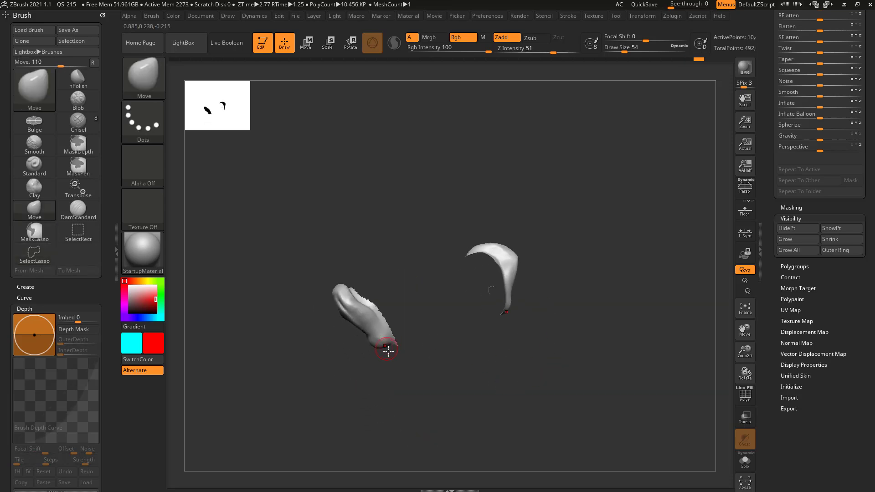
Step: Hide the leftover head surface around both ears with lasso selections and check the isolated ears from several angles
mouse_move(416, 391)
ctrl+alt+shift+mouse_down()
mouse_move(406, 325)
mouse_move(386, 388)
ctrl+alt+shift+mouse_up()
mouse_move(515, 378)
mouse_down()
mouse_move(597, 334)
mouse_move(581, 317)
mouse_move(574, 348)
mouse_move(582, 313)
mouse_move(562, 283)
mouse_move(410, 326)
mouse_move(398, 337)
mouse_up()
key(ctrl+shift)
ctrl+alt+shift+drag(431, 286, 425, 305)
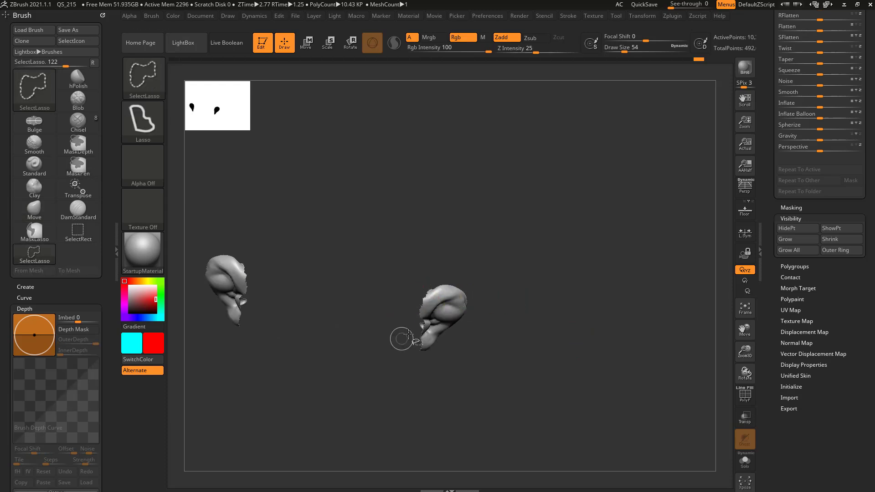
mouse_move(592, 310)
mouse_down()
mouse_move(555, 283)
mouse_move(516, 338)
mouse_up()
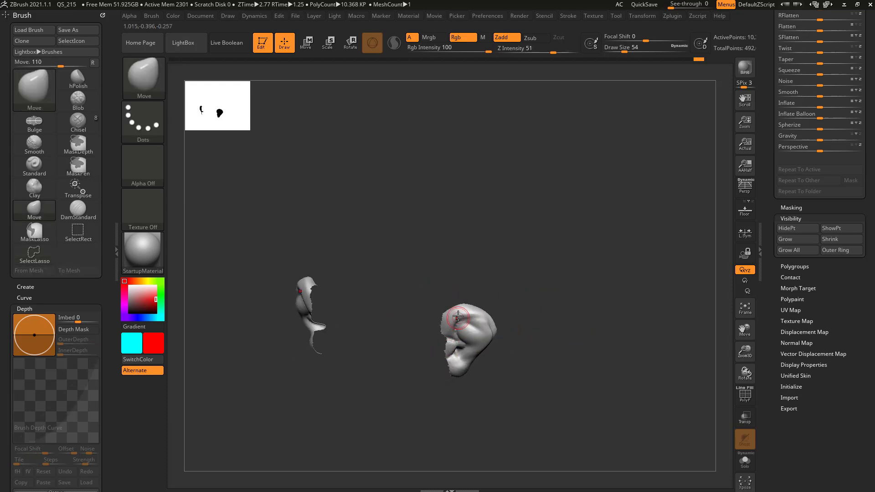
drag(543, 304, 423, 318)
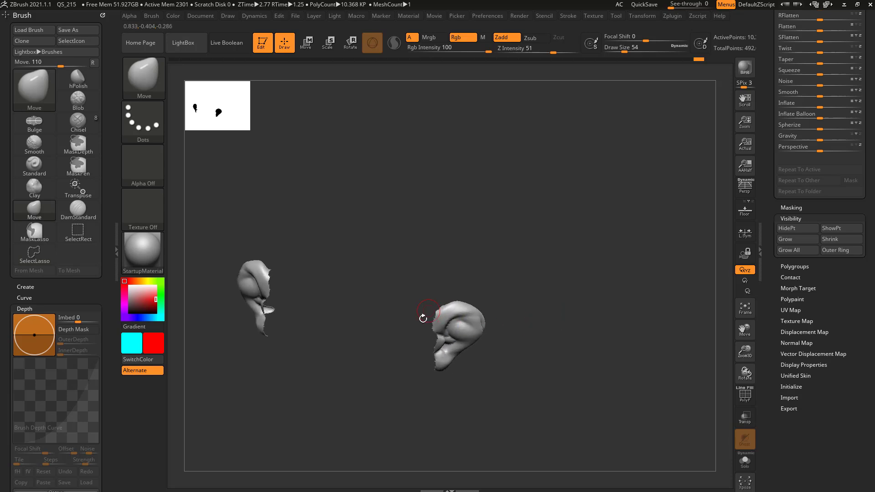
drag(503, 350, 578, 320)
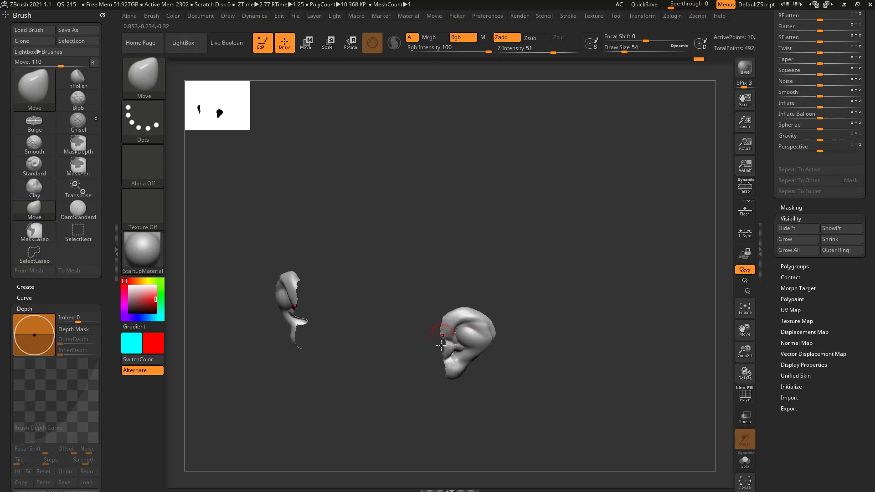
Step: Invert the visibility to trim the edge of the ear openings on the head, and return to the isolated ears
key(ctrl+shift)
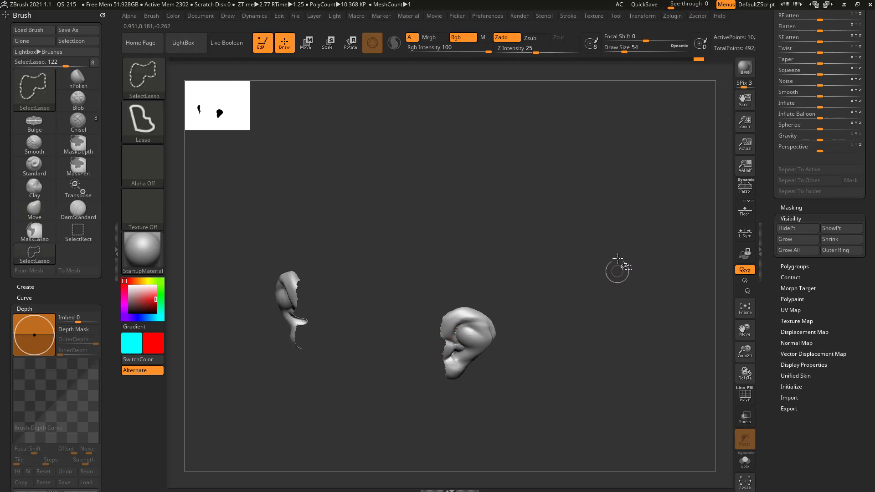
ctrl+shift+drag(640, 235, 660, 240)
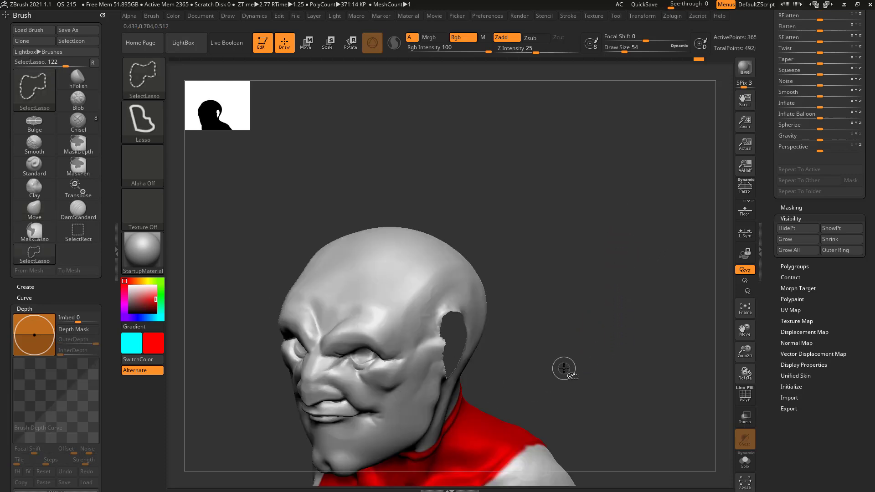
mouse_move(602, 334)
mouse_down()
mouse_move(598, 306)
mouse_move(588, 307)
mouse_up()
key(ctrl+shift)
ctrl+shift+drag(450, 306, 451, 306)
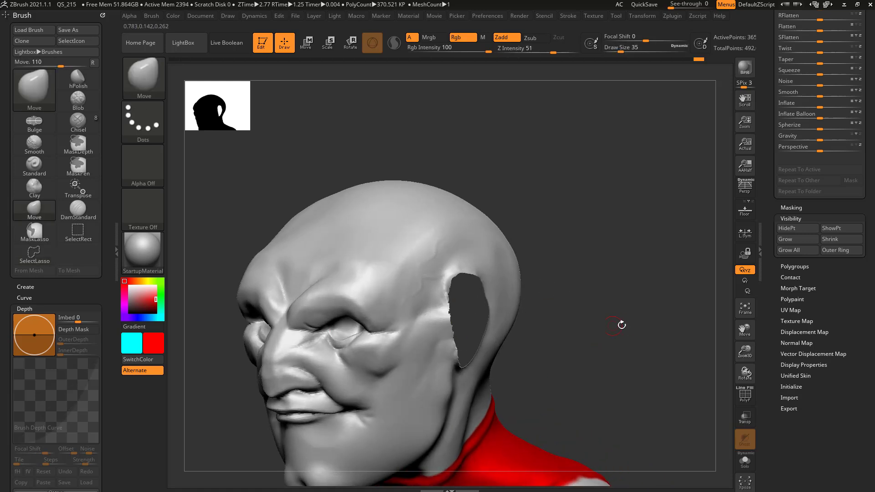
mouse_move(625, 329)
ctrl+shift+mouse_down()
mouse_move(659, 331)
mouse_move(600, 357)
mouse_move(411, 312)
mouse_move(412, 371)
mouse_move(445, 452)
mouse_move(494, 347)
mouse_move(494, 367)
mouse_move(452, 342)
mouse_move(379, 391)
mouse_move(383, 397)
ctrl+shift+mouse_up()
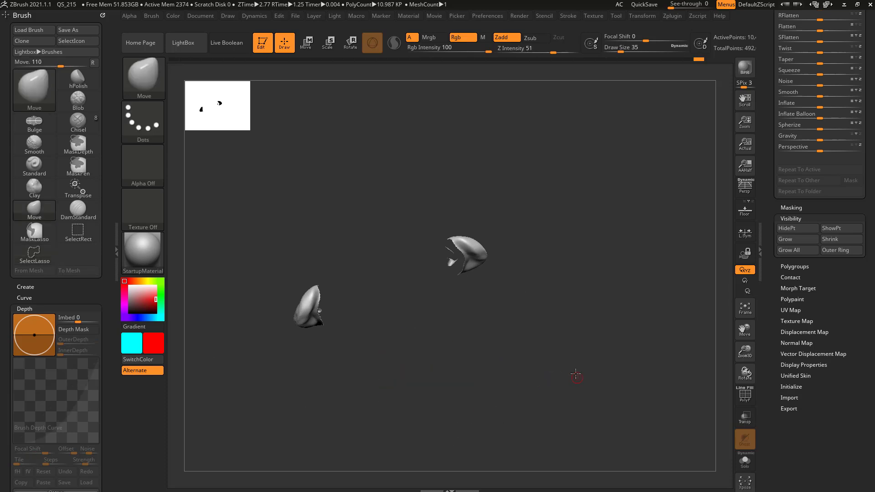
mouse_move(576, 375)
mouse_down()
mouse_move(541, 351)
mouse_move(634, 337)
mouse_move(573, 336)
mouse_move(437, 389)
mouse_move(554, 391)
mouse_move(603, 381)
mouse_move(508, 410)
mouse_move(582, 389)
mouse_up()
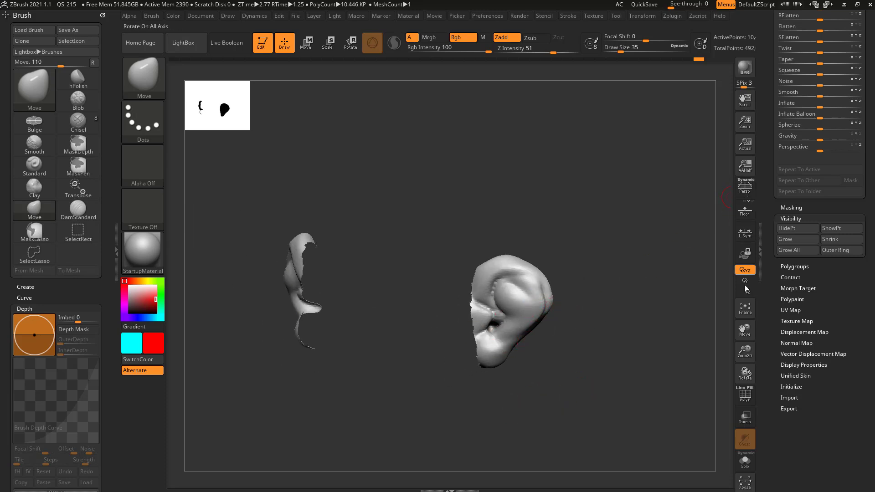
Step: Turn on the PolyFrame display and show the full character mesh again
click(746, 397)
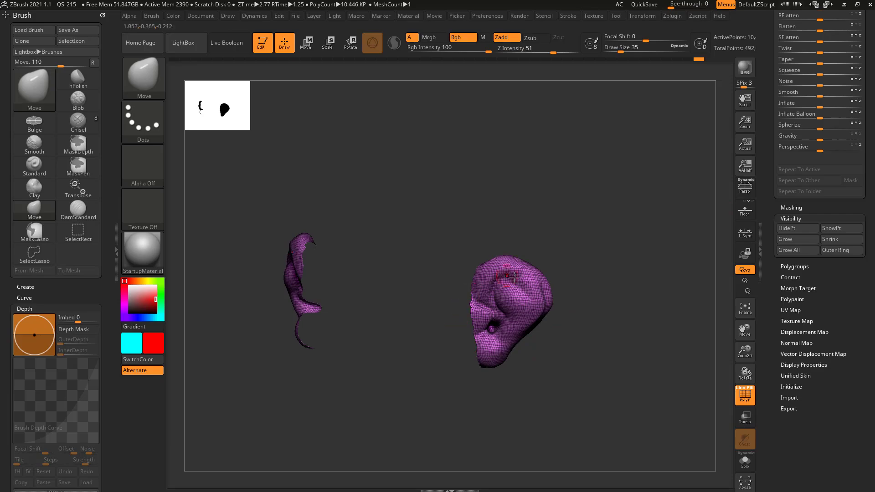
ctrl+shift+click(623, 266)
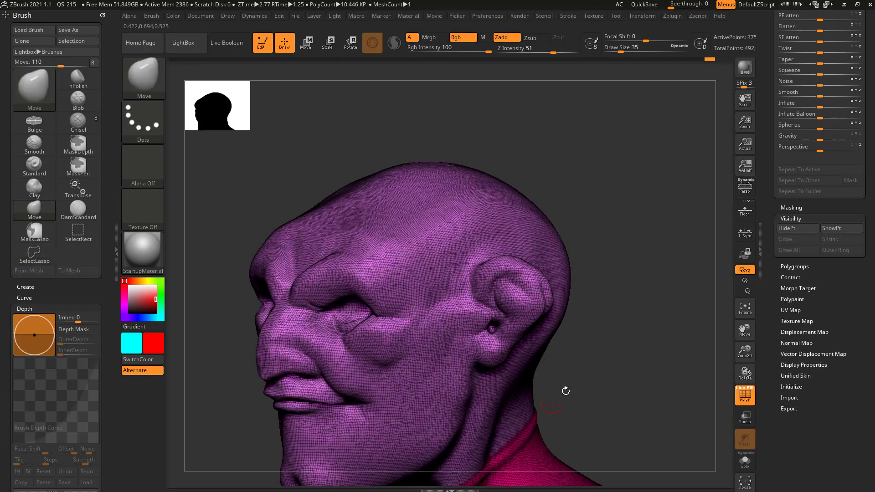
drag(566, 391, 565, 269)
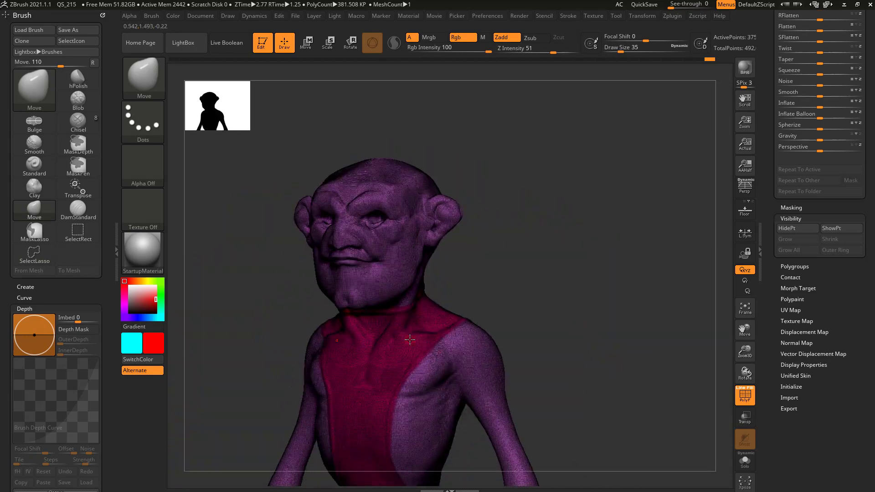
Step: Turn off polypaint on the PM3D_Sphere3D_4 subtool and set the current color to white
drag(772, 235, 777, 396)
click(846, 275)
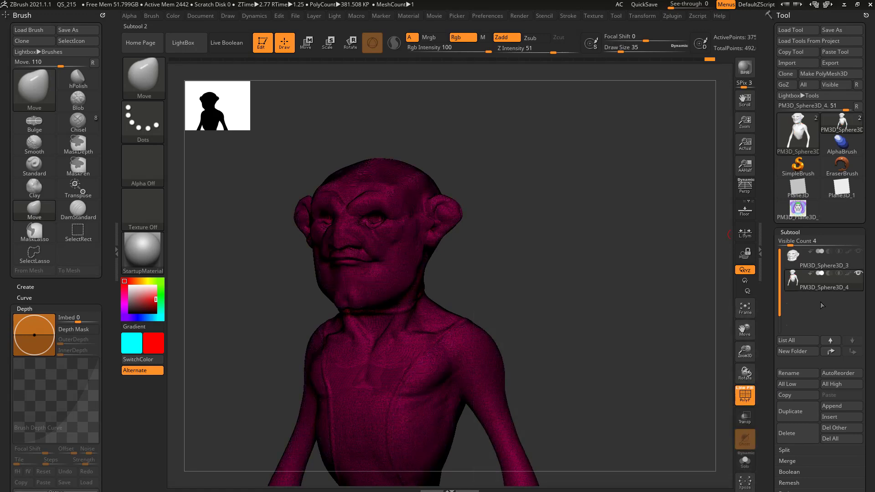
drag(648, 378, 529, 318)
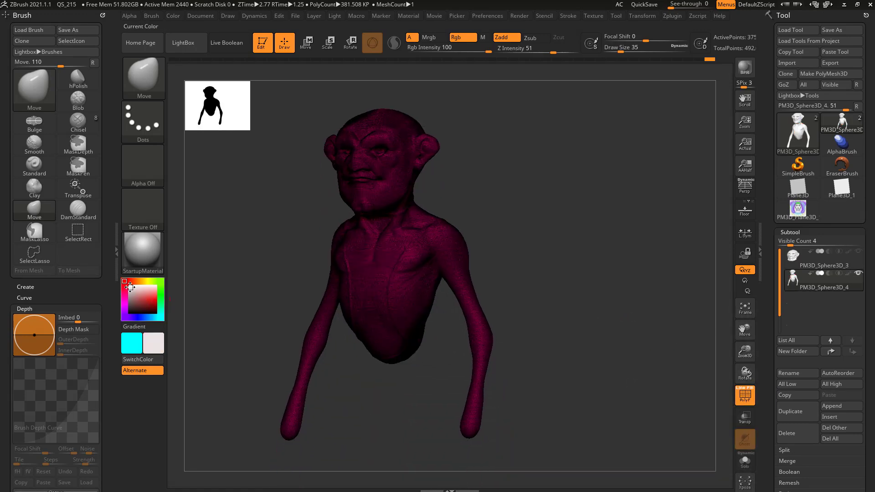
click(129, 287)
drag(637, 253, 477, 273)
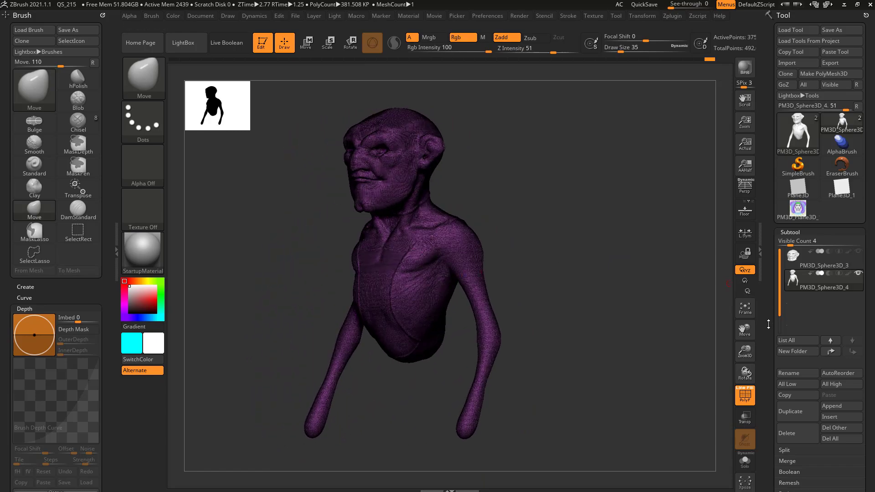
Step: Isolate the two ears again from the full character mesh
drag(769, 324, 765, 150)
mouse_move(572, 315)
alt+mouse_down()
mouse_move(576, 266)
mouse_move(582, 303)
mouse_move(477, 266)
alt+mouse_up()
mouse_move(511, 331)
ctrl+shift+mouse_down()
mouse_move(504, 242)
mouse_move(441, 230)
mouse_move(434, 292)
mouse_move(497, 351)
ctrl+shift+mouse_up()
mouse_move(587, 327)
mouse_down()
mouse_move(505, 344)
mouse_move(527, 425)
mouse_move(456, 300)
mouse_move(443, 302)
mouse_move(451, 382)
mouse_up()
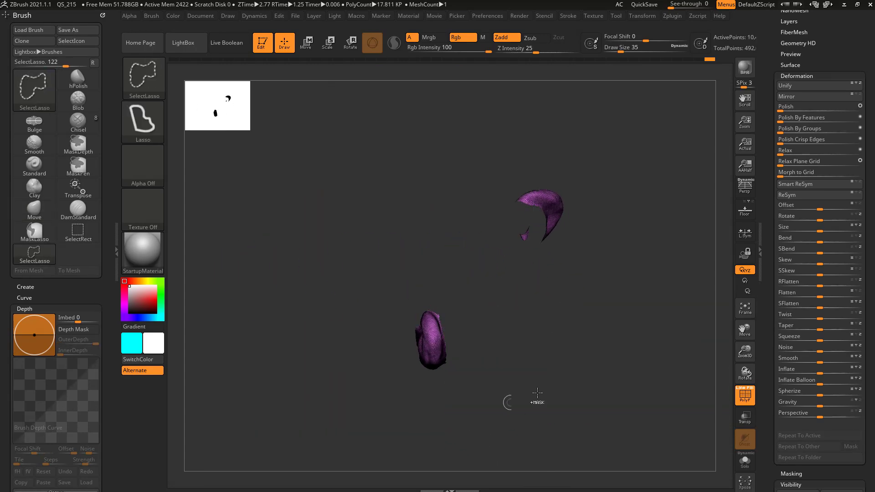
mouse_move(537, 393)
mouse_down()
mouse_move(664, 342)
mouse_move(723, 335)
mouse_up()
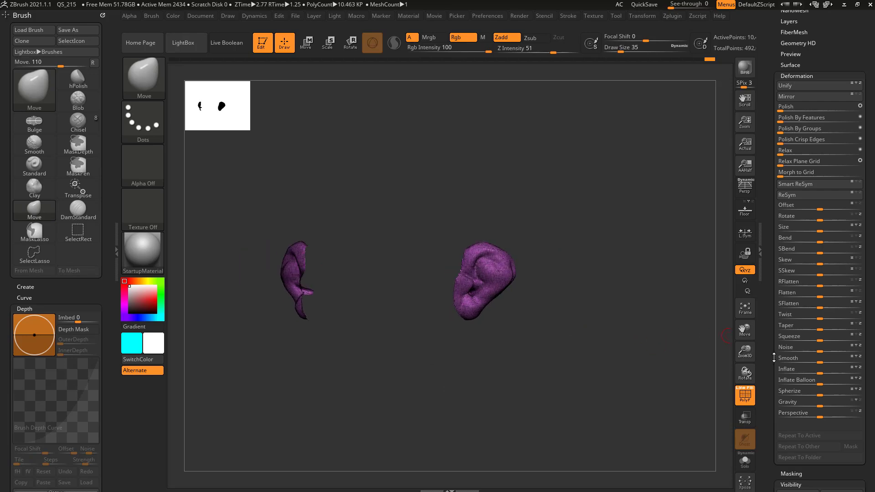
Step: Expand the Polygroups options and assign the visible ears to their own polygroup
mouse_move(774, 358)
mouse_down()
mouse_move(768, 242)
mouse_move(769, 262)
mouse_up()
shift+click(790, 157)
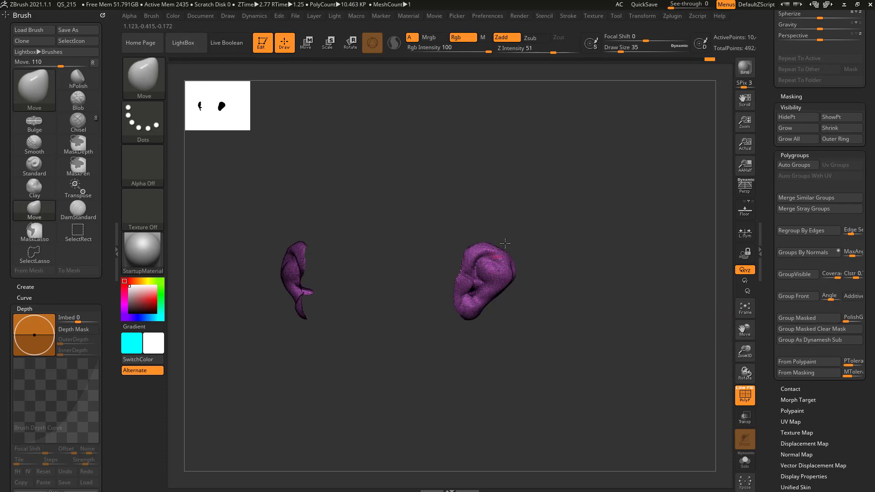
drag(589, 257, 581, 271)
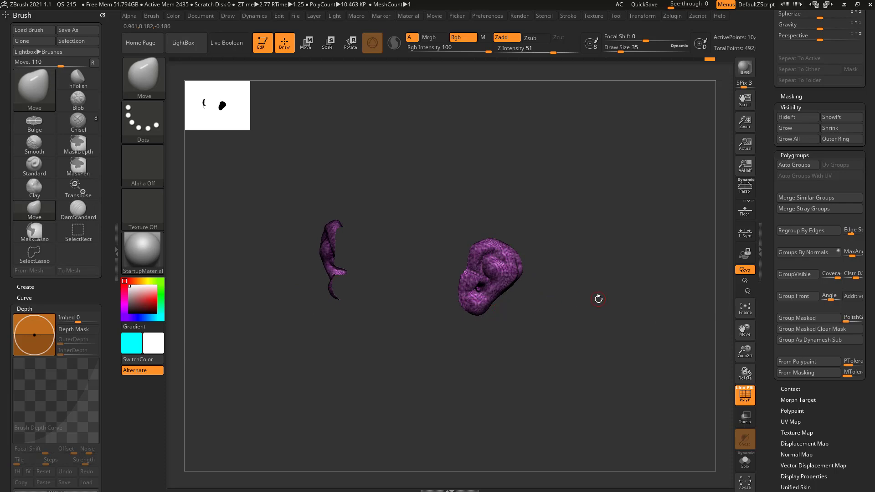
key(ctrl)
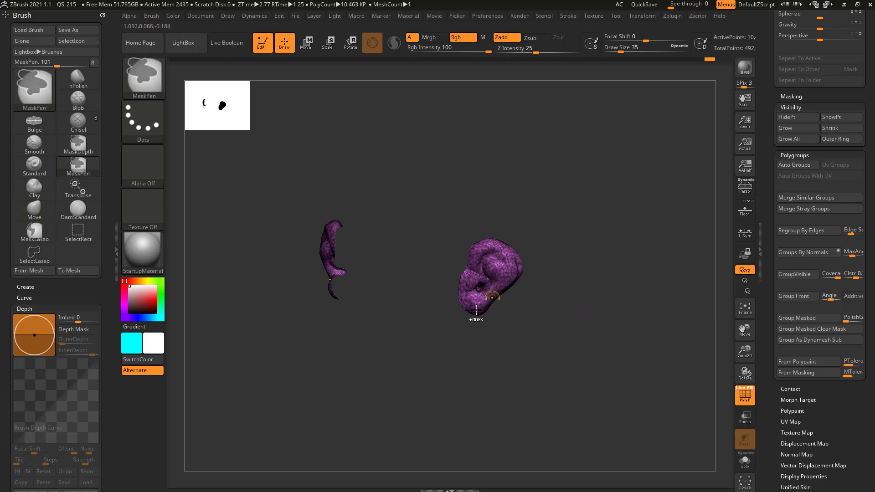
mouse_move(626, 333)
mouse_down()
mouse_move(664, 348)
mouse_move(616, 329)
mouse_up()
key(ctrl+w)
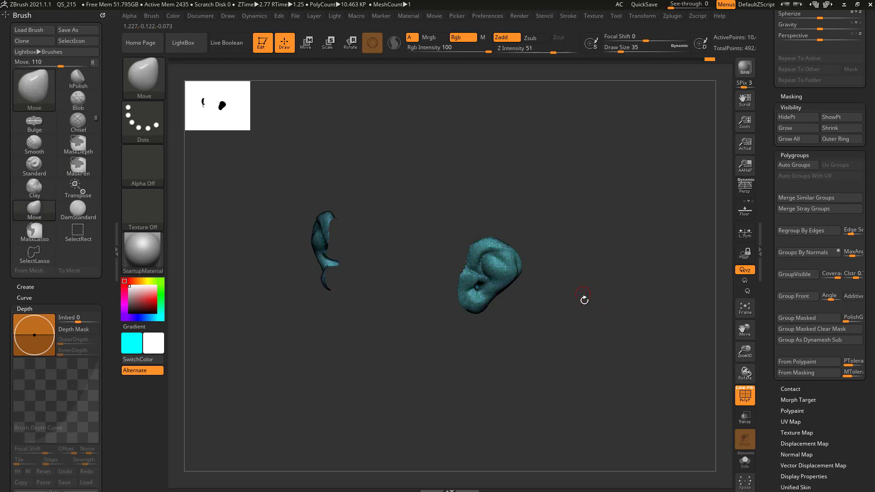
mouse_move(563, 325)
mouse_down()
mouse_move(635, 319)
mouse_move(624, 314)
mouse_move(631, 326)
mouse_move(577, 323)
mouse_up()
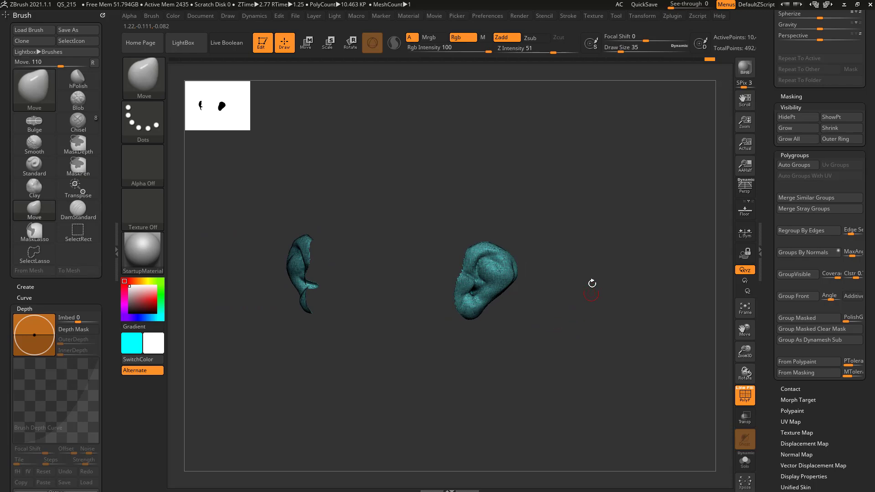
Step: Show the whole character mesh with the ears as a separate polygroup
drag(764, 239, 768, 419)
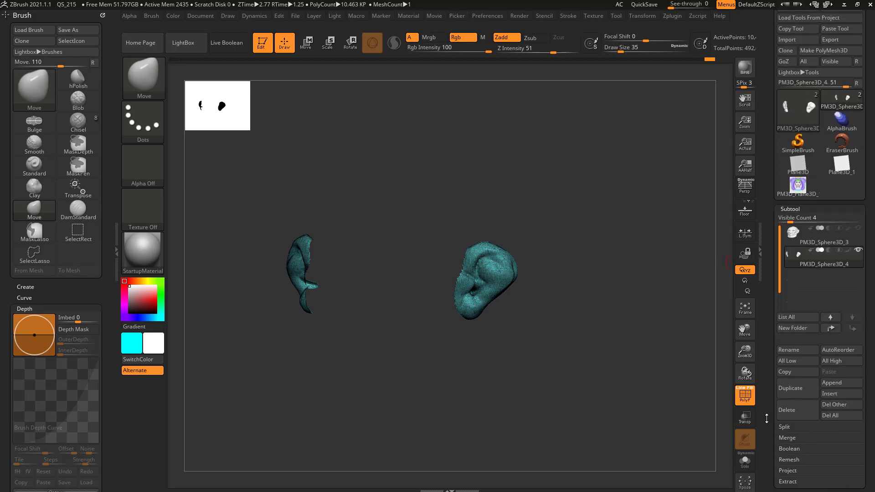
scroll(779, 320, down, 15)
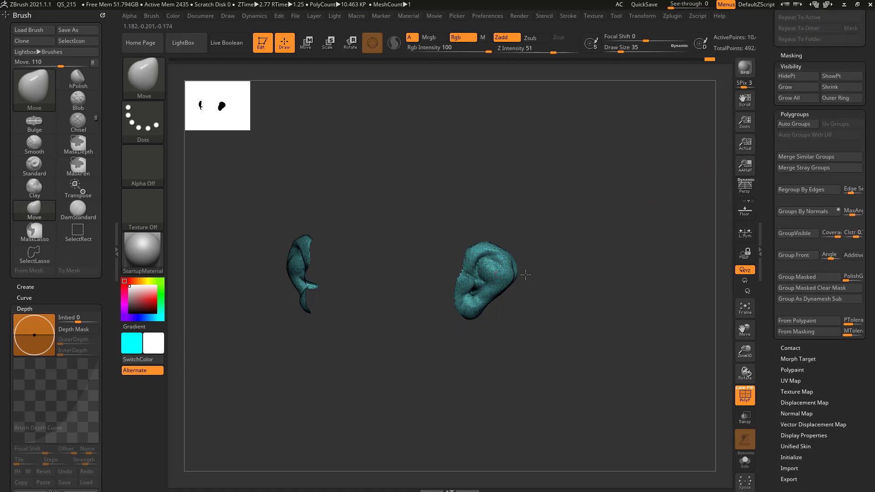
key(ctrl+shift)
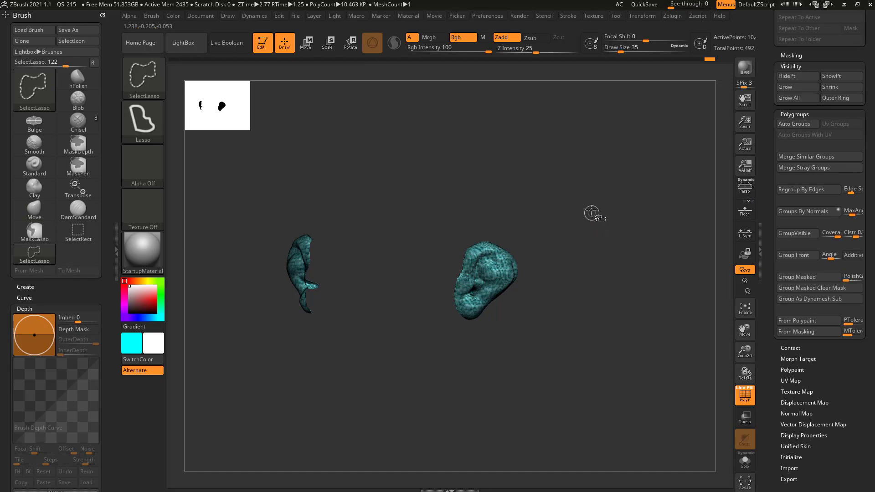
ctrl+shift+click(595, 171)
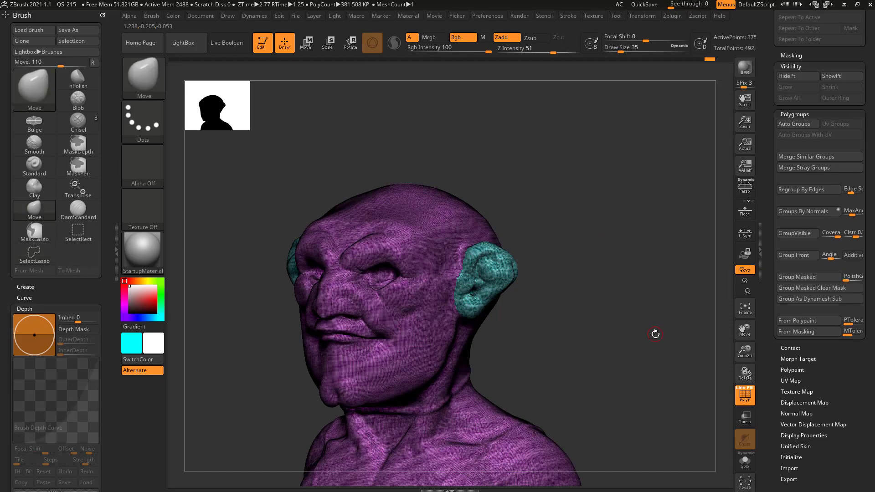
mouse_move(656, 334)
mouse_down()
mouse_move(645, 345)
mouse_move(702, 343)
mouse_move(638, 348)
mouse_up()
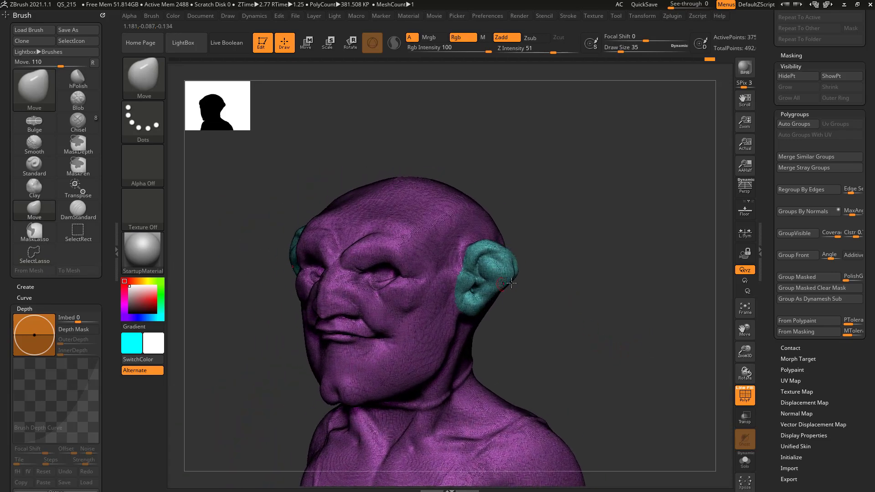
Step: Toggle PolyFrame off and on, and turn off its lines to display only the polygroup fill colors
click(747, 396)
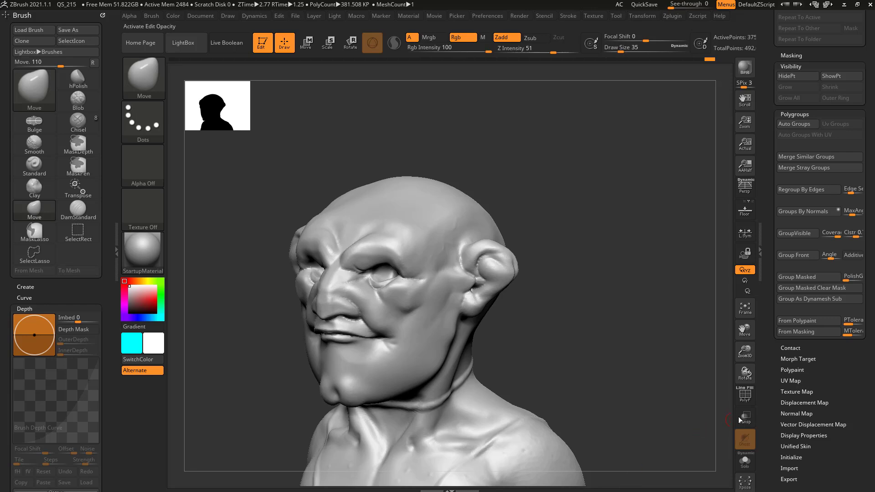
click(746, 396)
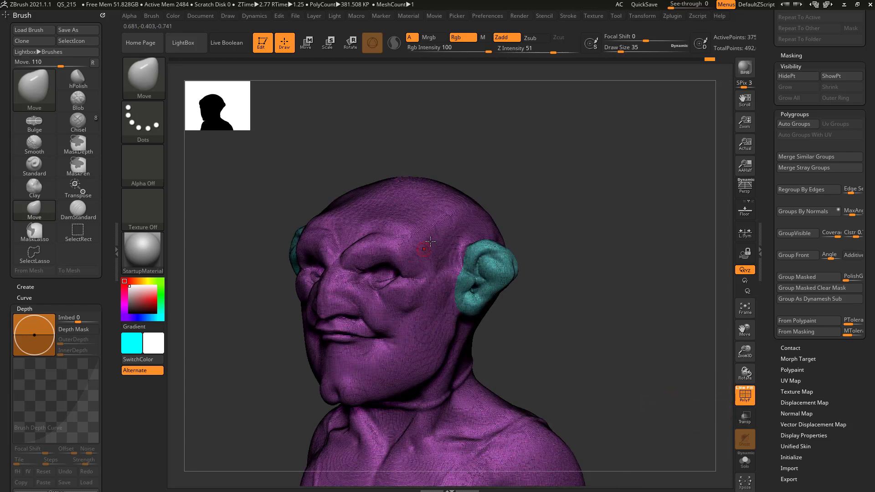
mouse_move(490, 347)
alt+mouse_down()
mouse_move(658, 482)
mouse_move(633, 466)
mouse_move(548, 325)
alt+mouse_up()
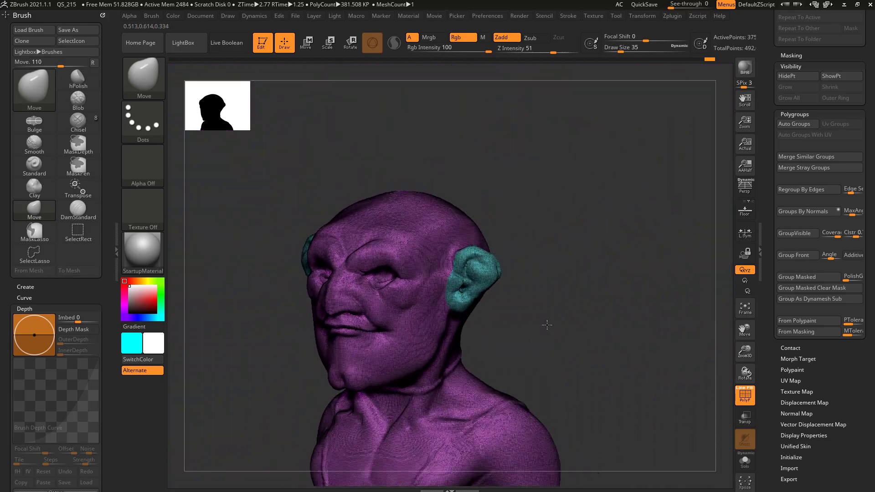
click(740, 389)
mouse_move(636, 407)
mouse_down()
mouse_move(701, 401)
mouse_move(631, 406)
mouse_up()
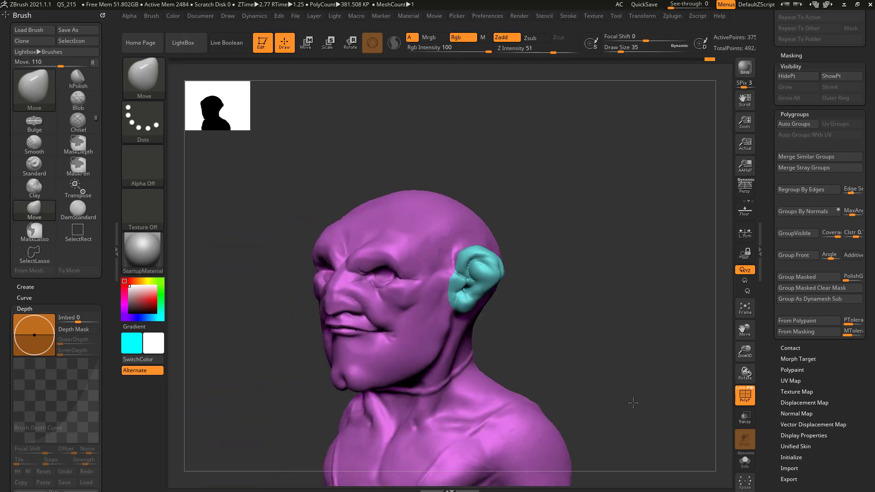
Step: Turn off the PolyFrame fill to show only wireframe lines, and restore the display with both lines and fill
click(748, 394)
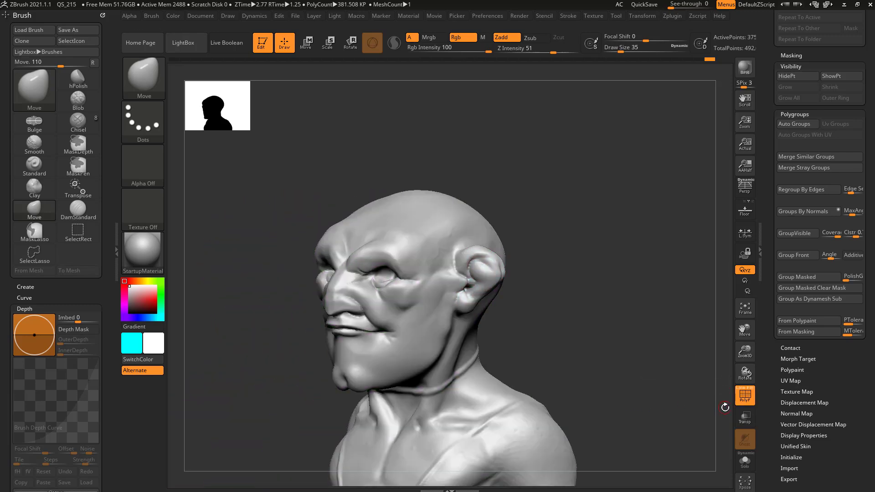
click(742, 395)
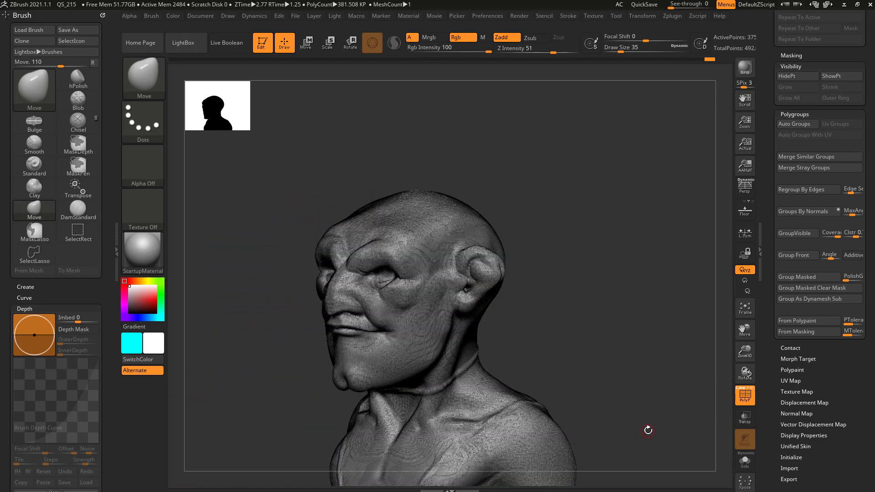
click(746, 397)
mouse_move(633, 366)
mouse_down()
mouse_move(672, 363)
mouse_move(635, 363)
mouse_up()
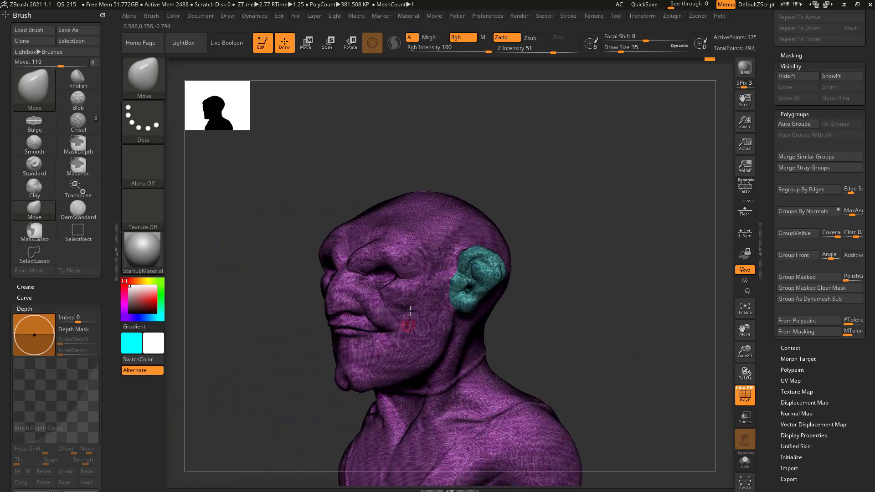
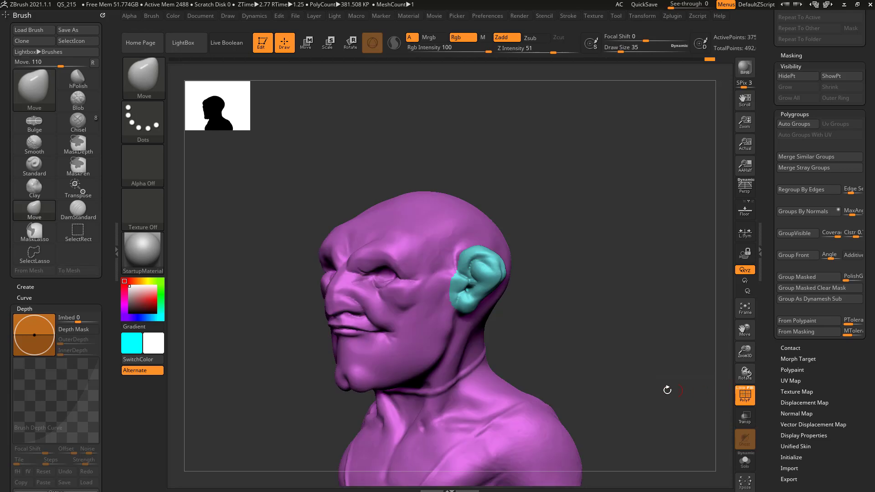
Step: Switch the selection brush to SelectRect and isolate the ears polygroup
drag(668, 387, 634, 370)
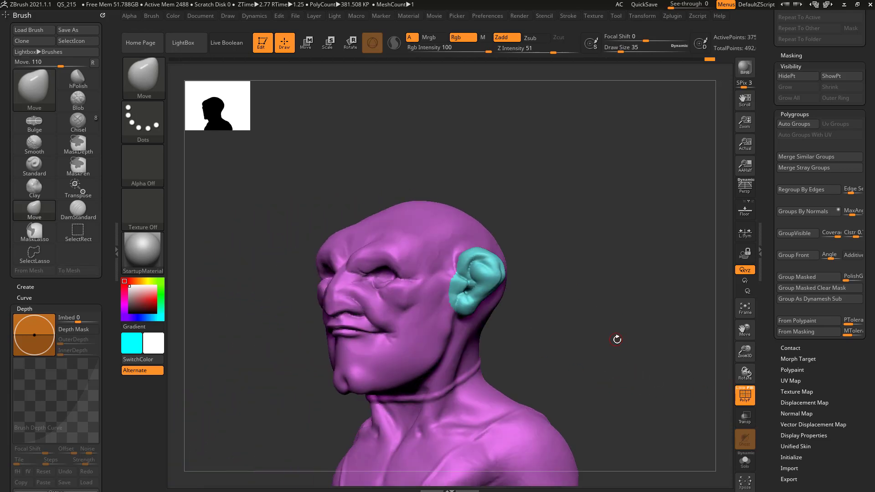
drag(617, 339, 626, 354)
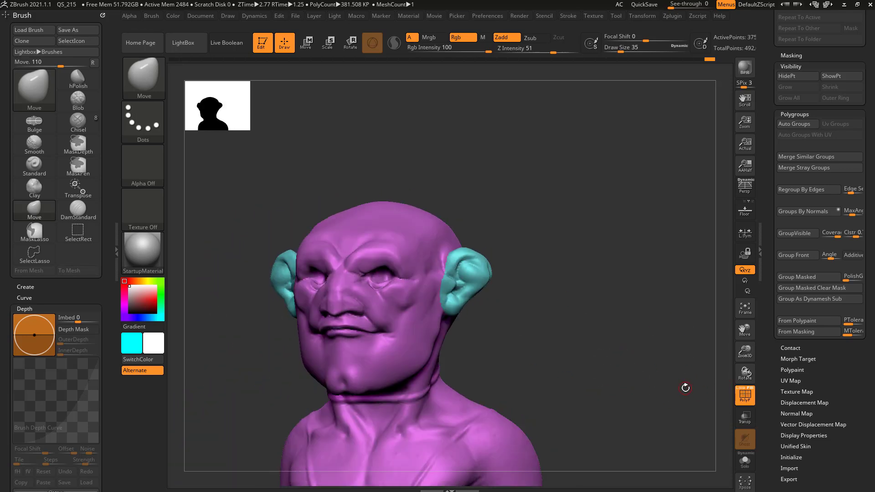
key(ctrl+shift)
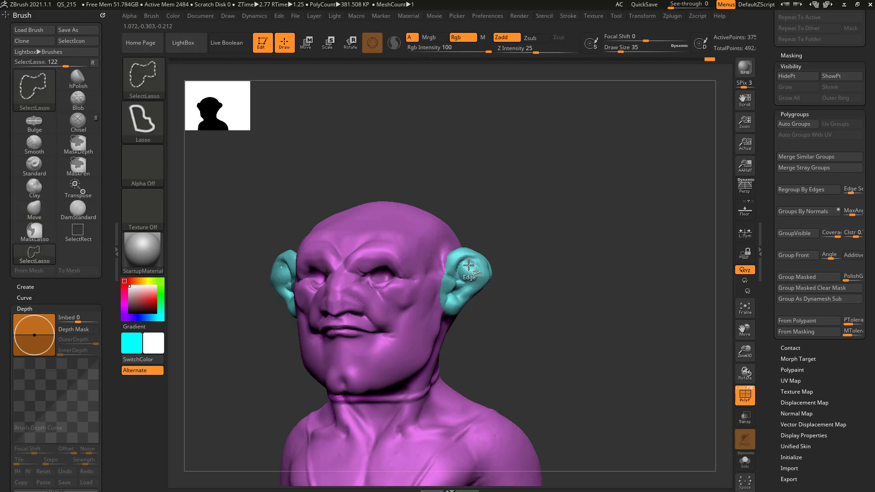
click(146, 84)
click(243, 86)
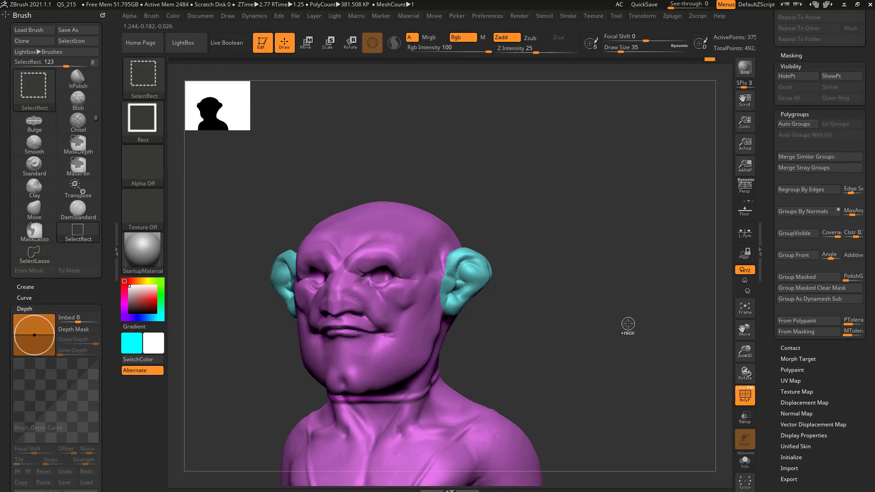
mouse_move(628, 324)
mouse_down()
mouse_move(531, 349)
mouse_move(634, 327)
mouse_move(520, 299)
mouse_move(568, 309)
mouse_move(590, 330)
mouse_up()
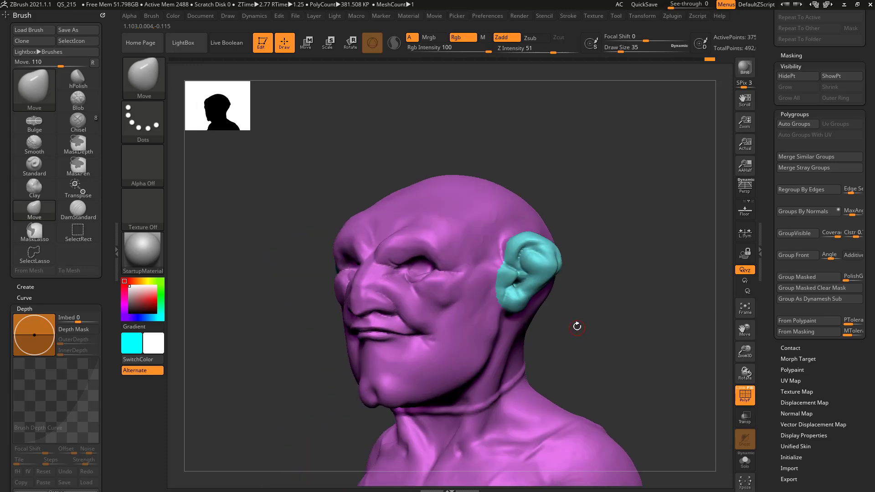
key(ctrl+shift)
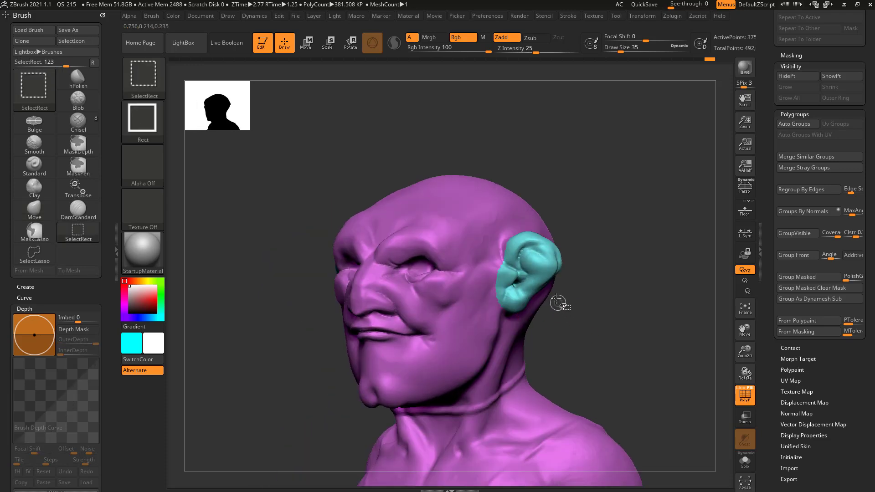
ctrl+shift+click(537, 264)
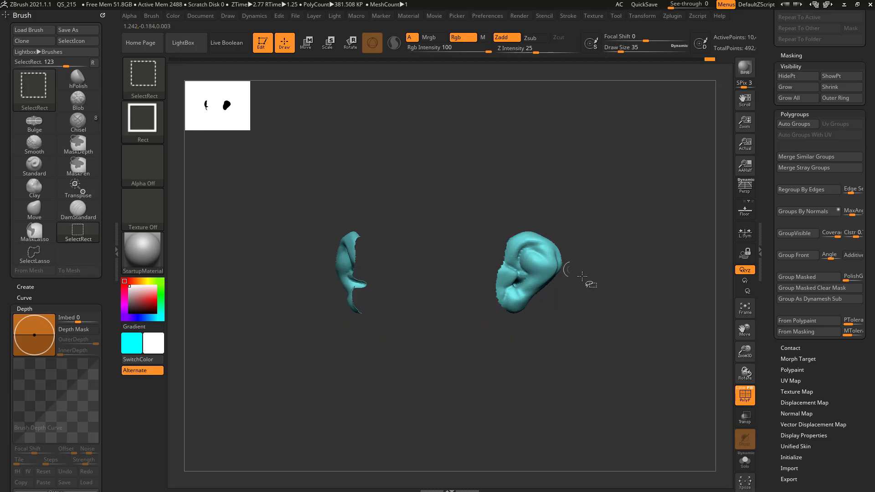
mouse_move(635, 299)
mouse_down()
mouse_move(678, 316)
mouse_move(606, 318)
mouse_move(656, 307)
mouse_up()
Step: Invert the visibility to hide the ears and show the rest of the character from the front
key(ctrl+shift)
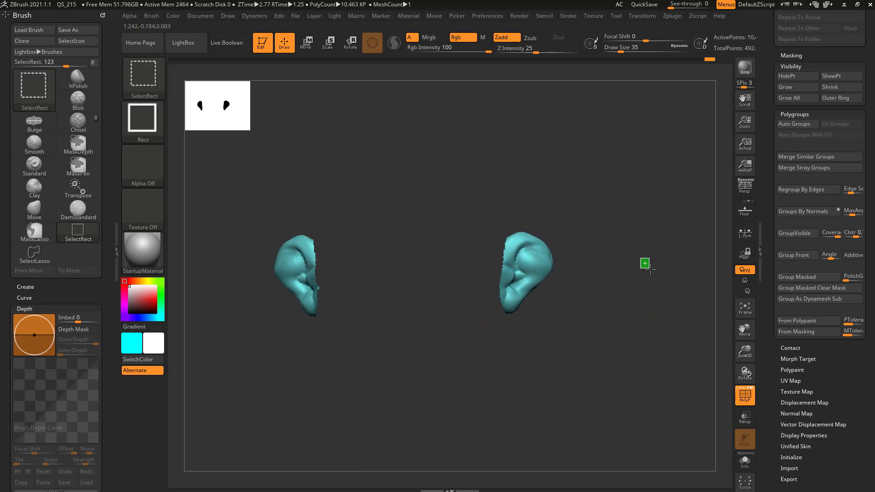
ctrl+shift+click(650, 265)
mouse_move(723, 295)
mouse_down()
mouse_move(629, 310)
mouse_move(666, 307)
mouse_move(597, 276)
mouse_move(561, 232)
mouse_up()
shift+drag(619, 291, 611, 287)
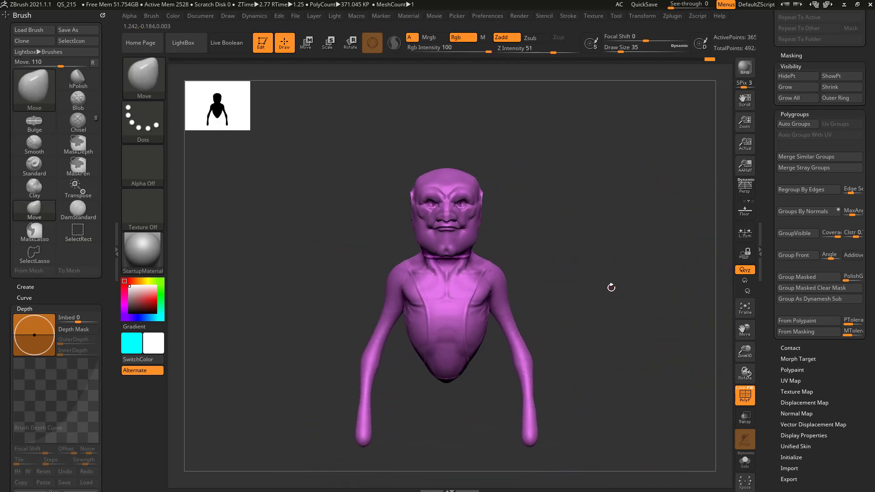
Step: Show the whole mesh and isolate both arms with the SelectLasso brush
key(ctrl+shift)
click(154, 88)
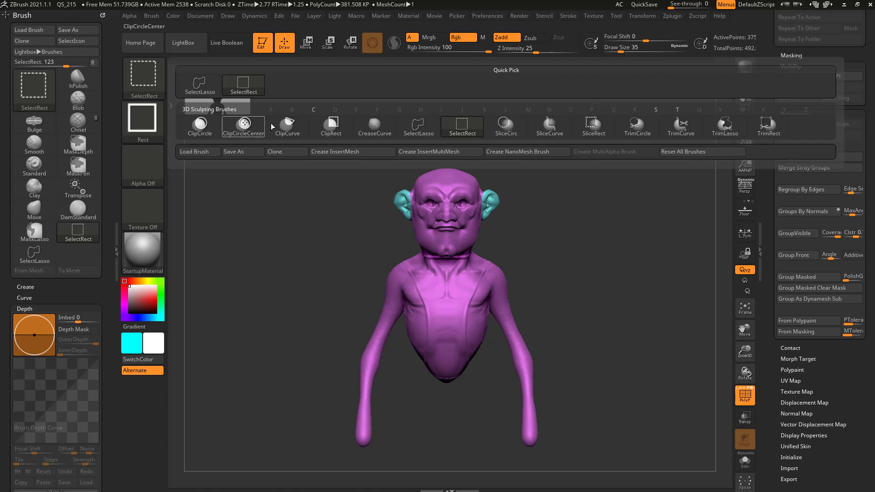
click(420, 134)
mouse_move(581, 350)
ctrl+shift+mouse_down()
mouse_move(557, 283)
mouse_move(492, 262)
mouse_move(504, 472)
mouse_move(616, 360)
mouse_move(618, 370)
mouse_move(647, 362)
ctrl+shift+mouse_up()
mouse_move(495, 339)
ctrl+alt+shift+mouse_down()
mouse_move(492, 254)
mouse_move(502, 310)
ctrl+alt+shift+mouse_up()
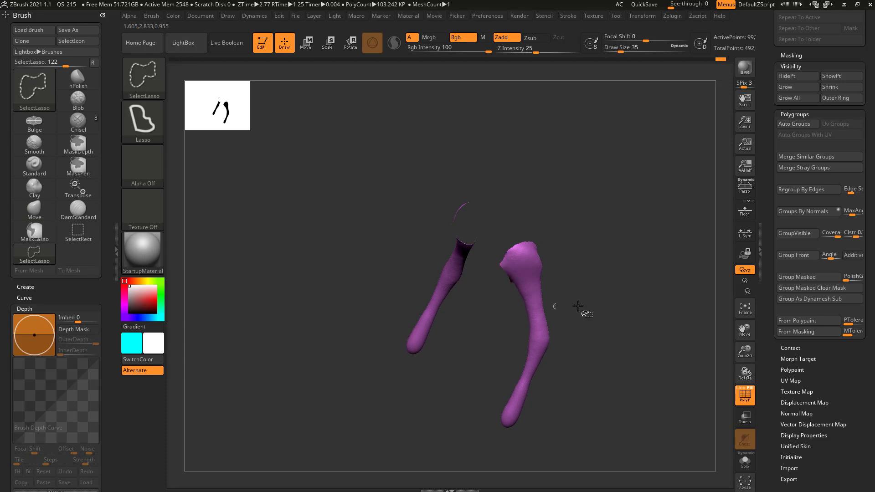
Step: Assign the isolated arms to their own polygroup and show the whole character mesh
key(ctrl+w)
ctrl+shift+click(652, 332)
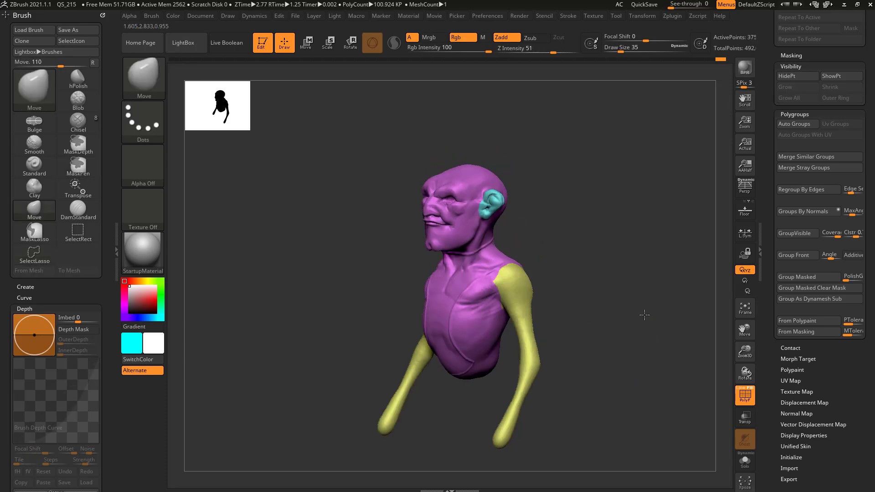
mouse_move(644, 314)
mouse_down()
mouse_move(484, 323)
mouse_move(585, 289)
mouse_up()
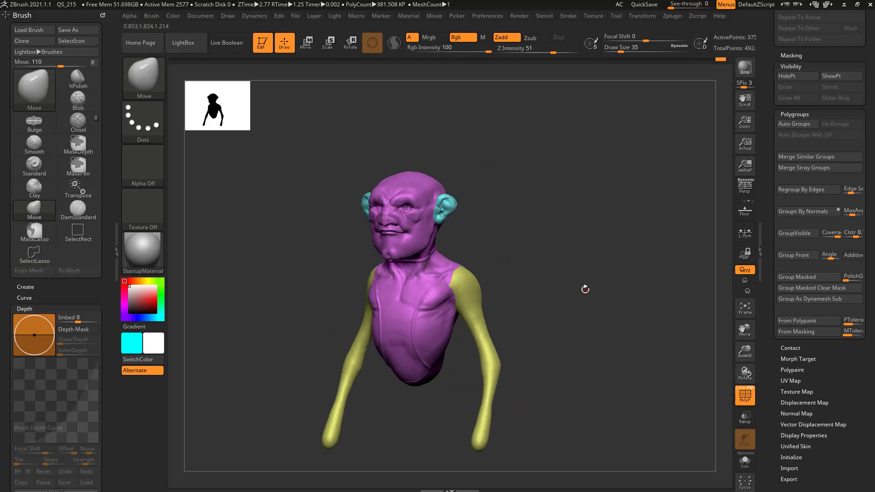
Step: Isolate the head and torso polygroup and carve creases below the arm opening with the DamStandard brush at draw size 83
ctrl+shift+click(431, 305)
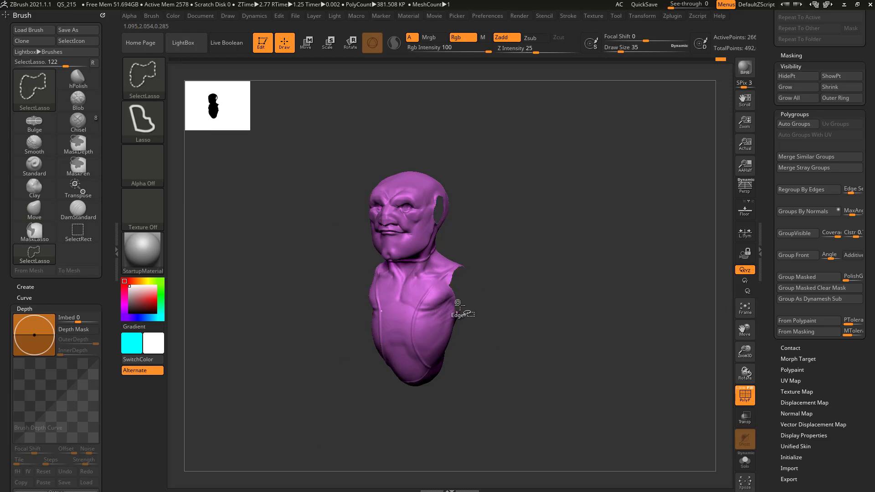
mouse_move(594, 275)
mouse_down()
mouse_move(642, 302)
mouse_move(620, 305)
mouse_up()
key(b)
key(d)
key(s)
key(s)
drag(478, 367, 487, 368)
drag(500, 335, 438, 388)
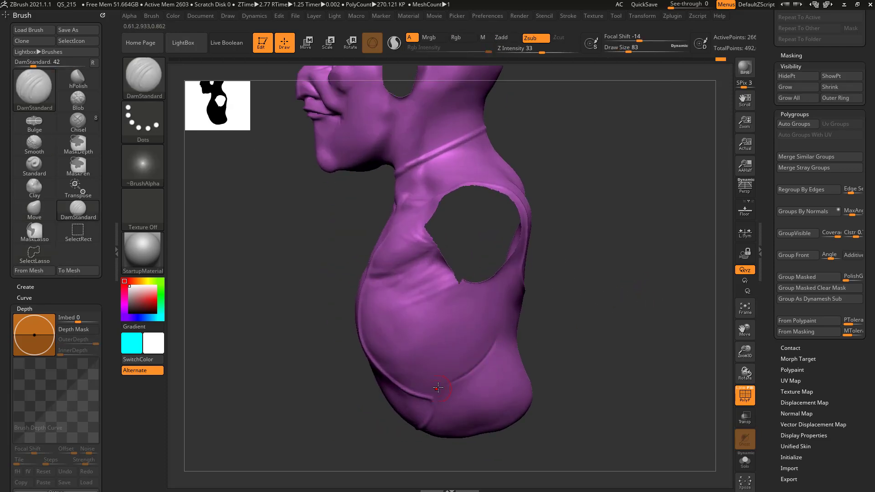
Step: Switch to the Standard brush at draw size 68 and smooth the folds on the lower side of the torso
key(b)
key(s)
key(t)
key(s)
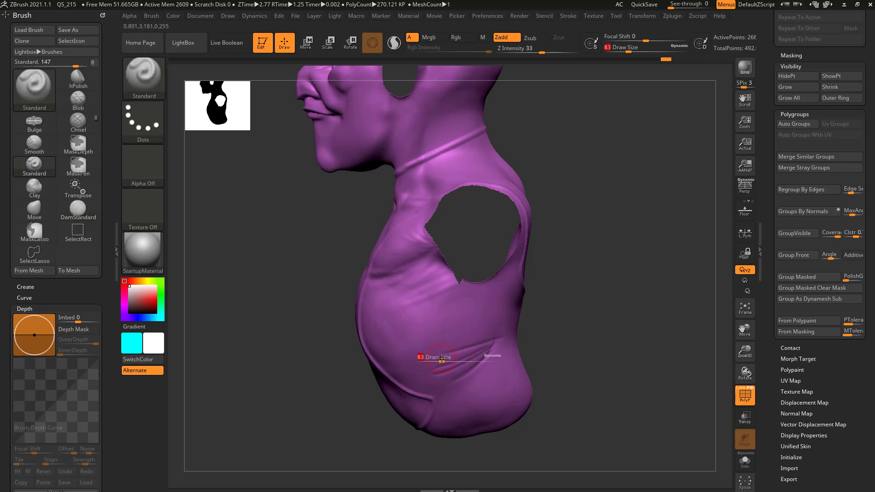
key(shift)
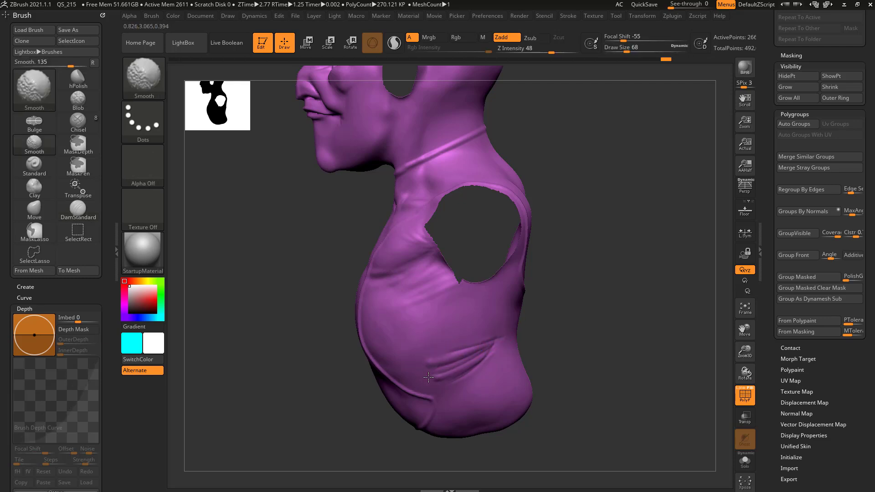
mouse_move(610, 325)
mouse_down()
mouse_move(545, 334)
mouse_move(619, 332)
mouse_up()
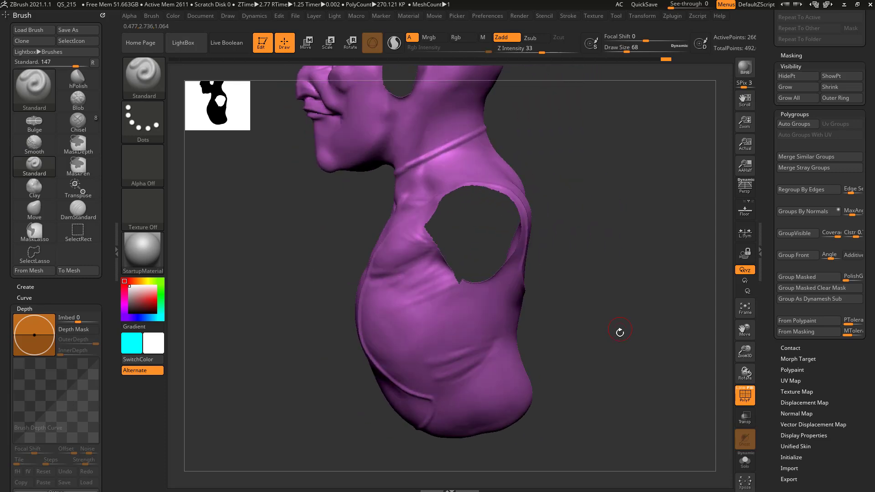
Step: Show the whole character mesh, and hide the head and torso polygroup to isolate the ears and arms
alt+drag(590, 266, 656, 302)
key(ctrl+shift)
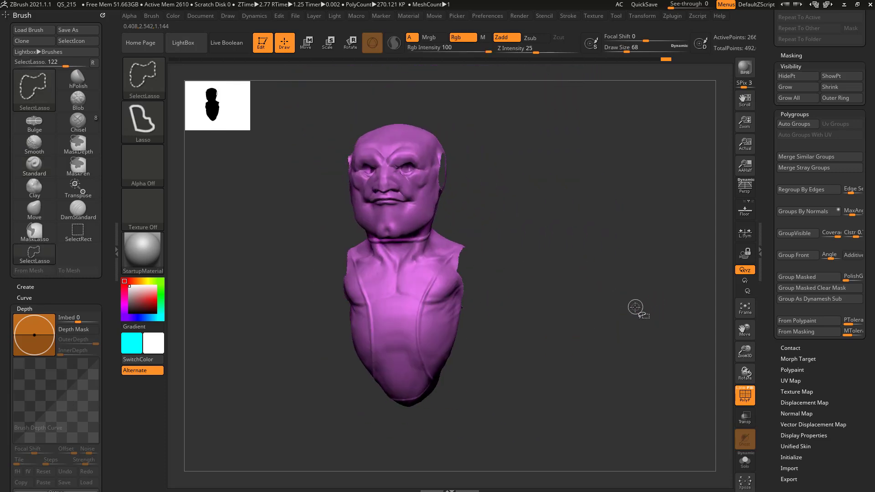
ctrl+shift+click(634, 309)
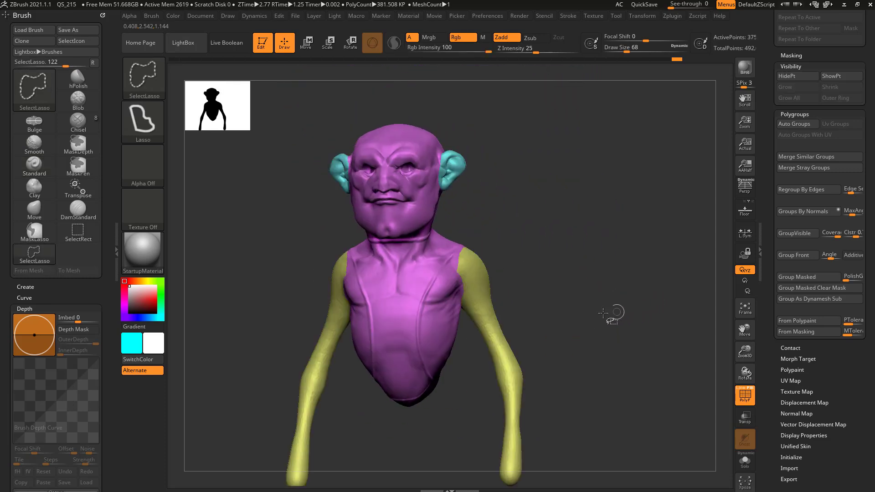
ctrl+shift+click(460, 319)
mouse_move(614, 293)
mouse_down()
mouse_move(663, 307)
mouse_move(592, 323)
mouse_move(678, 303)
mouse_up()
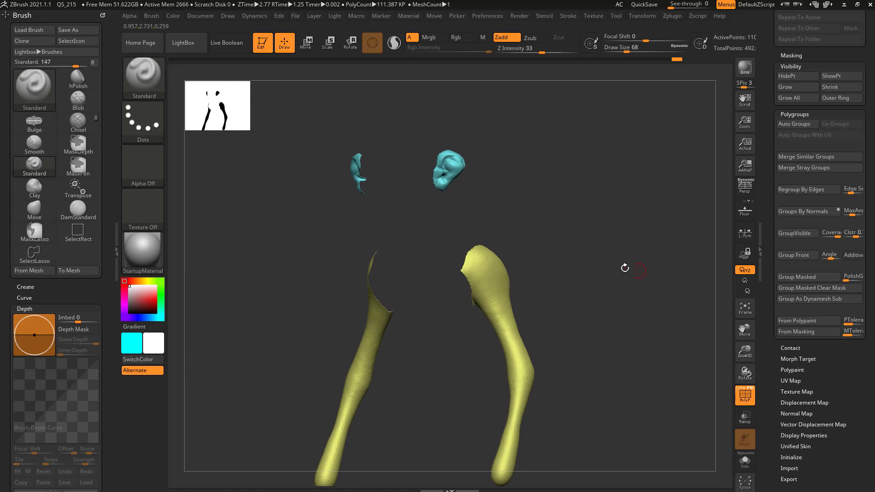
Step: Hide a narrow strip of polygons on the ear with SelectLasso, and reduce the draw size to 9
key(ctrl+shift)
alt+drag(566, 183, 604, 271)
alt+drag(587, 159, 575, 346)
key(s)
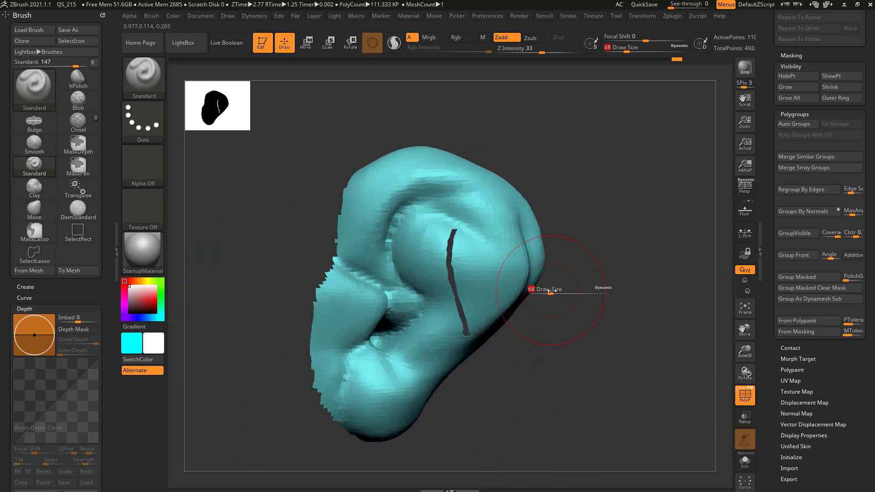
drag(550, 292, 545, 293)
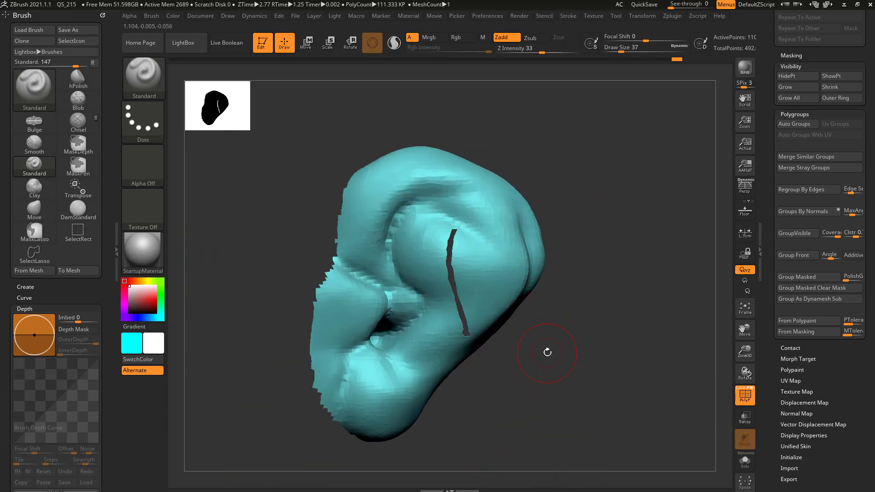
key(ctrl+shift)
mouse_move(630, 282)
alt+mouse_down()
mouse_move(555, 303)
mouse_move(589, 346)
alt+mouse_up()
key(ctrl+shift)
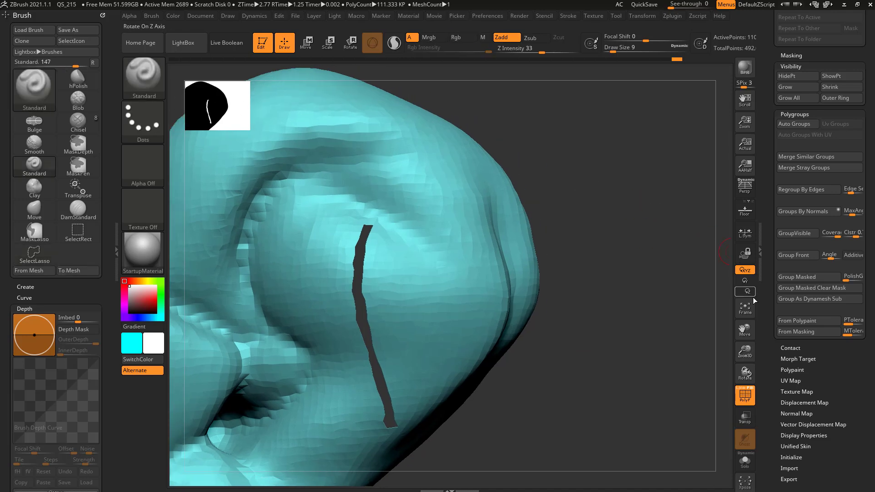
Step: Turn on the PolyFrame lines and unhide the whole mesh
click(745, 392)
ctrl+shift+drag(654, 392, 631, 340)
ctrl+shift+click(642, 365)
key(ctrl+shift)
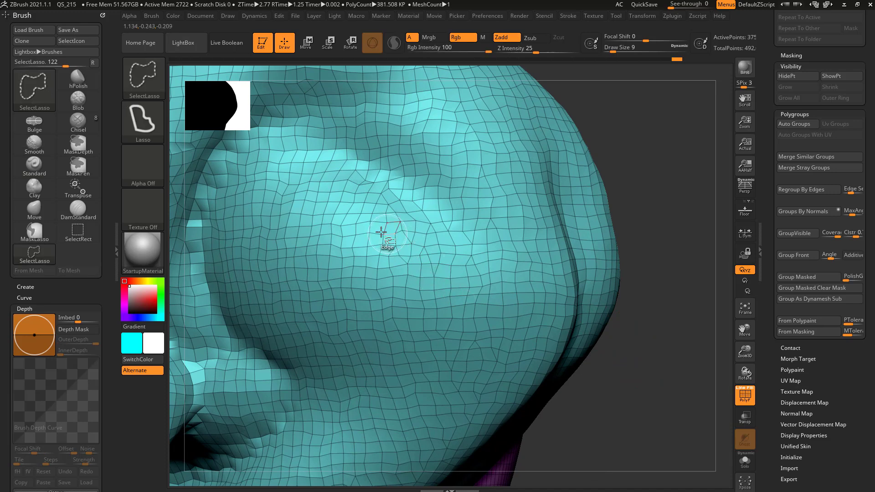
Step: Hide several adjacent polygon loops on the ear by picking their edges with SelectLasso
ctrl+shift+click(362, 234)
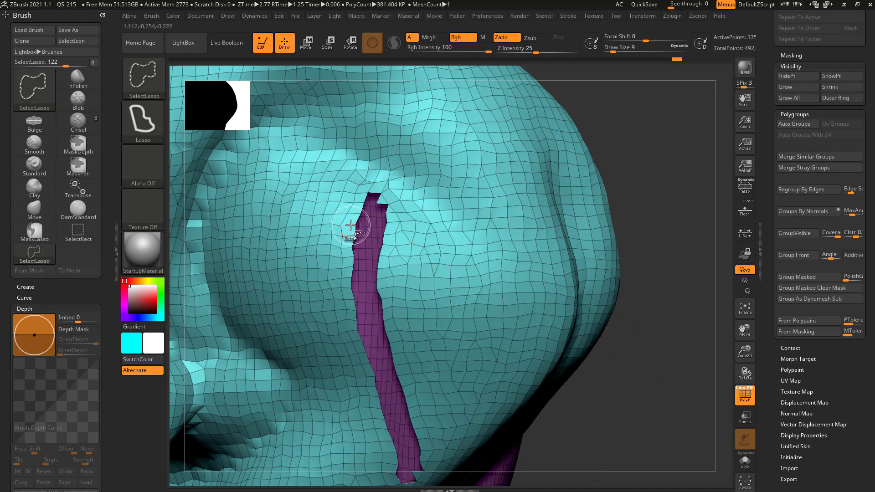
ctrl+shift+click(354, 228)
ctrl+shift+click(330, 223)
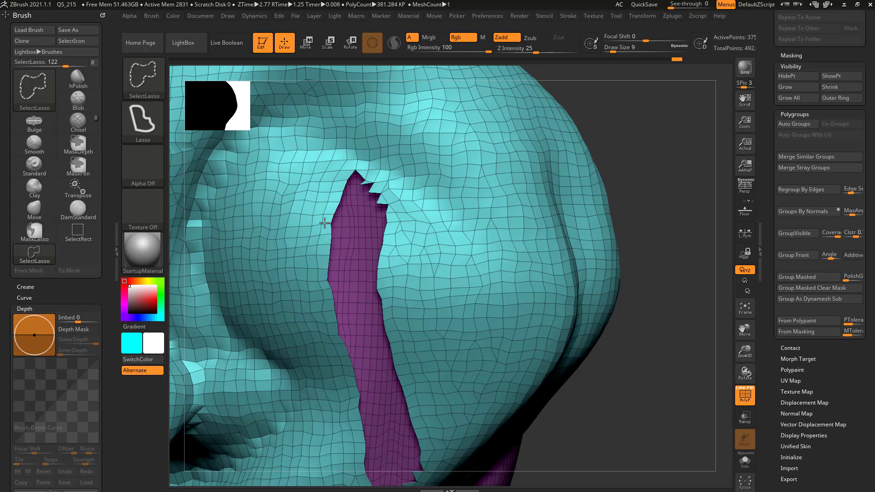
ctrl+shift+click(324, 224)
ctrl+shift+click(318, 225)
Step: Restore the hidden ear loops and bring the whole character into view
alt+drag(637, 205, 618, 188)
mouse_move(619, 187)
mouse_down()
mouse_move(506, 196)
mouse_move(626, 197)
mouse_move(500, 215)
mouse_move(479, 268)
mouse_move(551, 245)
mouse_up()
ctrl+shift+click(629, 201)
key(ctrl+shift)
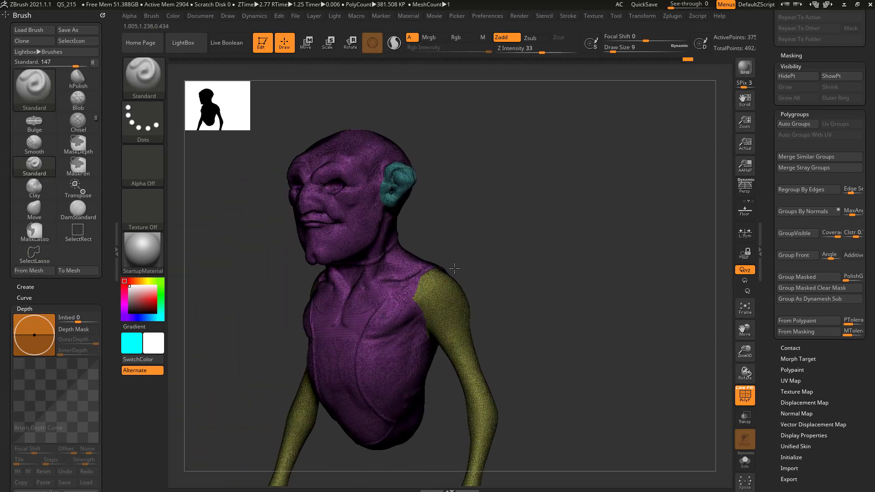
Step: Change the selection brush from SelectLasso to SelectRect
key(ctrl+shift)
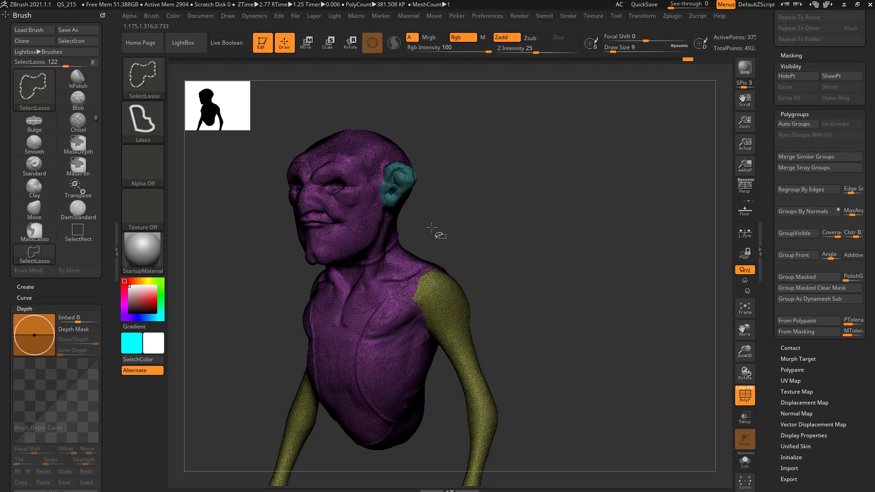
ctrl+shift+click(161, 89)
click(243, 86)
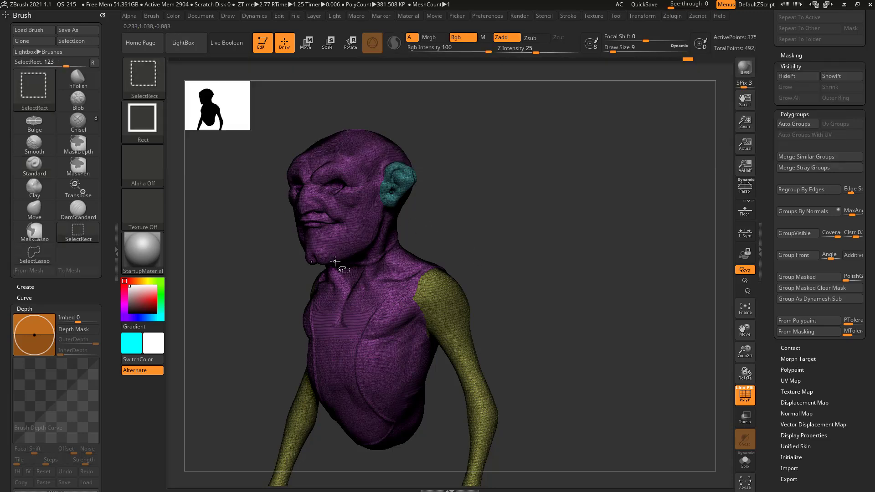
mouse_move(510, 219)
mouse_down()
mouse_move(582, 221)
mouse_move(499, 223)
mouse_move(372, 158)
mouse_up()
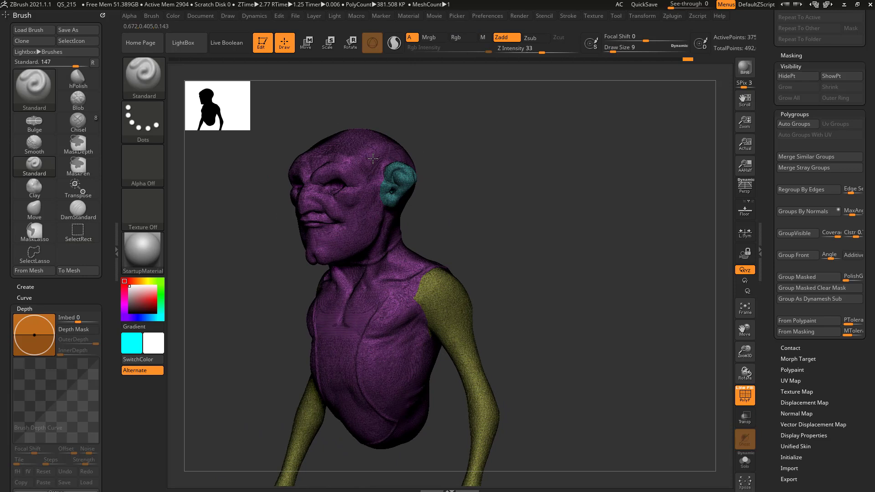
Step: Alternate which polygroups are visible, ending with only the arms polygroup hidden
key(ctrl+shift)
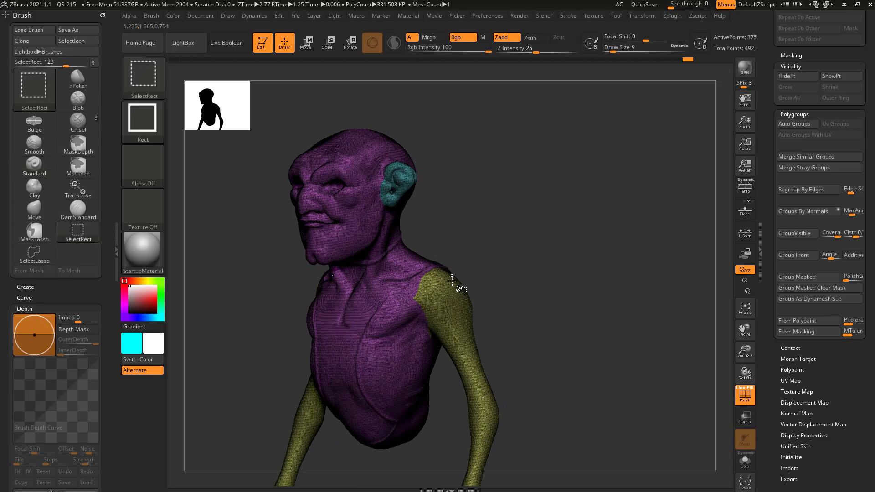
ctrl+shift+click(381, 313)
mouse_move(572, 297)
mouse_down()
mouse_move(565, 273)
mouse_move(613, 298)
mouse_move(586, 322)
mouse_move(471, 344)
mouse_move(494, 307)
mouse_up()
ctrl+shift+click(394, 231)
ctrl+shift+drag(565, 240, 600, 264)
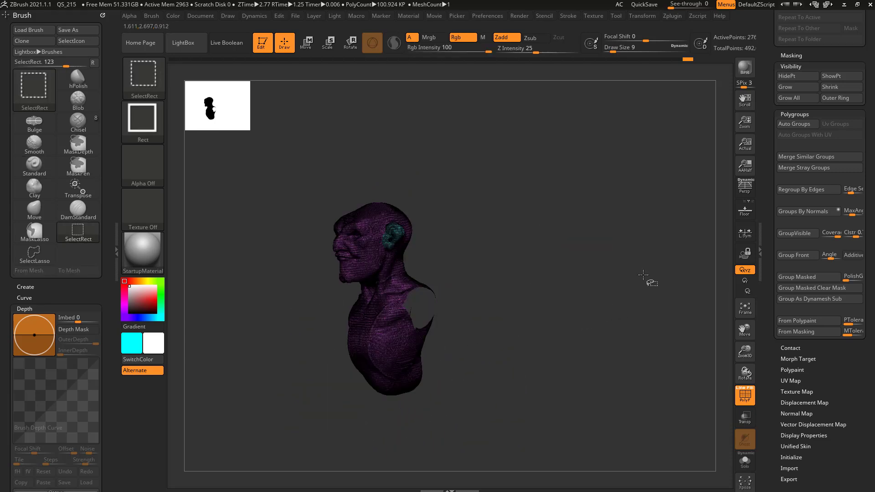
Step: Hide the ears polygroup in addition to the arms
mouse_move(520, 274)
mouse_down()
mouse_move(599, 279)
mouse_move(515, 283)
mouse_up()
key(ctrl+shift)
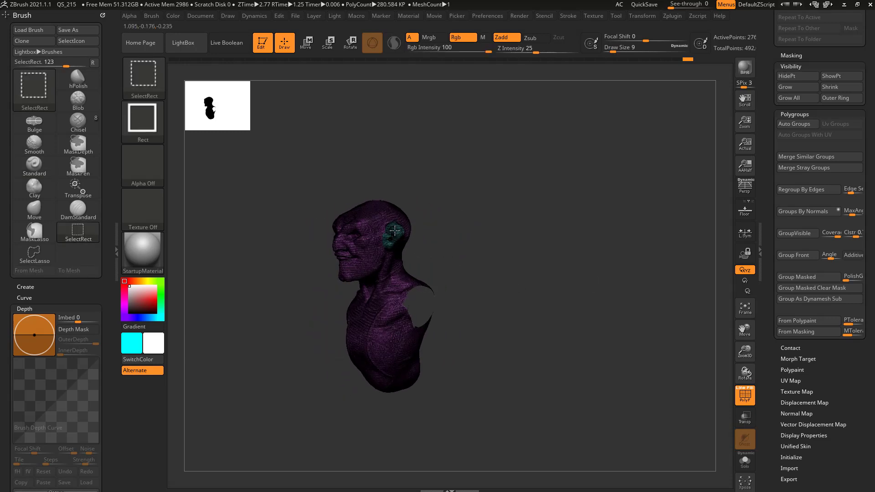
ctrl+alt+shift+click(395, 231)
mouse_move(598, 298)
mouse_down()
mouse_move(657, 297)
mouse_move(611, 293)
mouse_up()
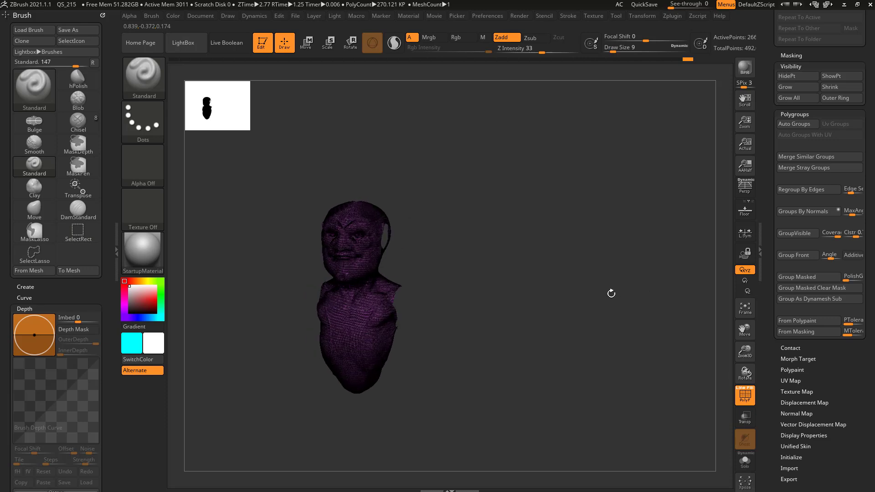
Step: Alternate inverting visibility and isolating the ears polygroup, ending with only the head and torso hidden
key(ctrl+shift)
ctrl+shift+click(656, 301)
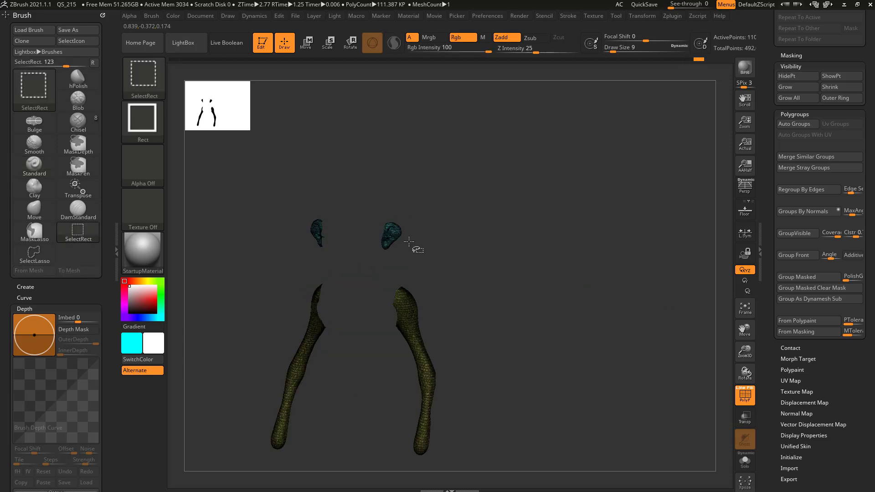
ctrl+shift+click(396, 235)
ctrl+shift+drag(495, 264, 521, 308)
ctrl+shift+click(371, 321)
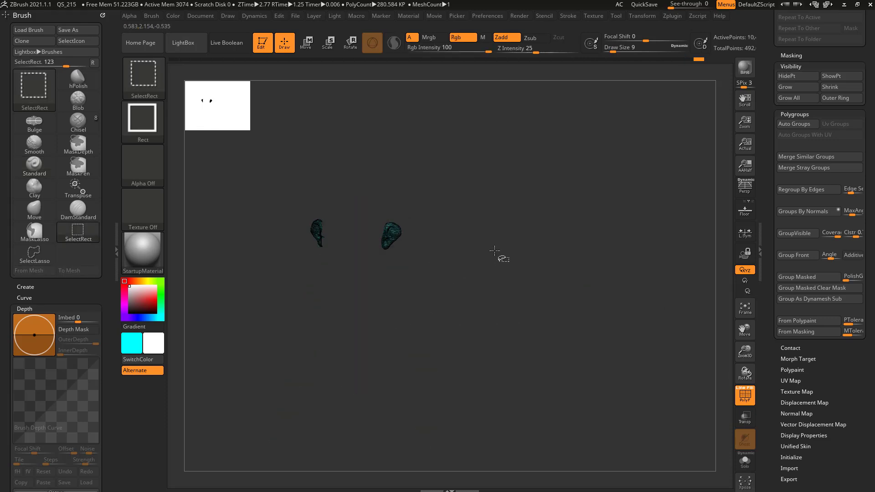
ctrl+shift+drag(495, 251, 458, 316)
ctrl+shift+click(409, 299)
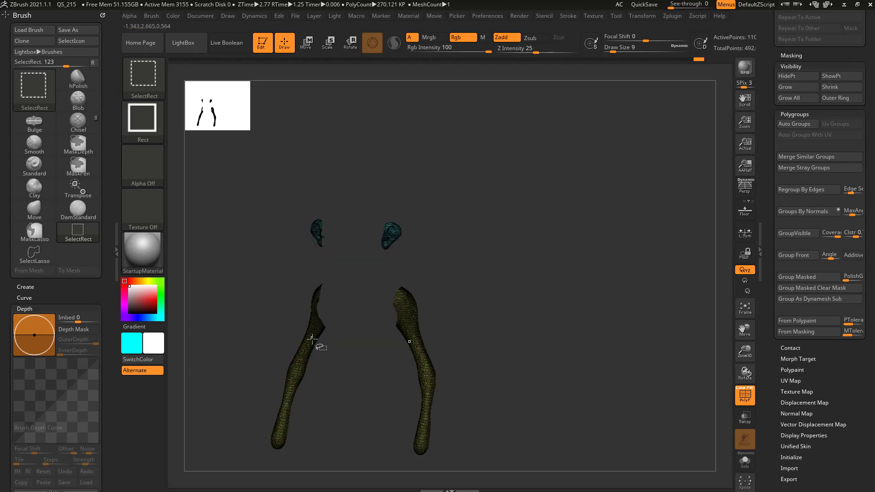
Step: Switch the visible polygroups by hiding and inverting until the head, torso and ears show without the arms
ctrl+shift+click(313, 338)
ctrl+shift+drag(463, 237, 498, 297)
ctrl+shift+click(376, 276)
ctrl+shift+drag(468, 248, 490, 328)
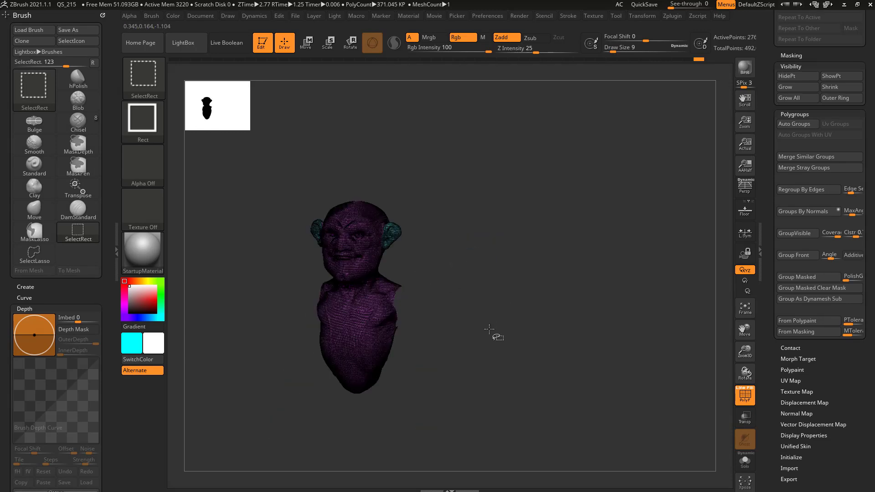
Step: Hide the ears polygroup along with the arms, and restore all polygroups of the character
ctrl+alt+shift+click(374, 327)
ctrl+shift+click(439, 238)
ctrl+alt+shift+click(412, 294)
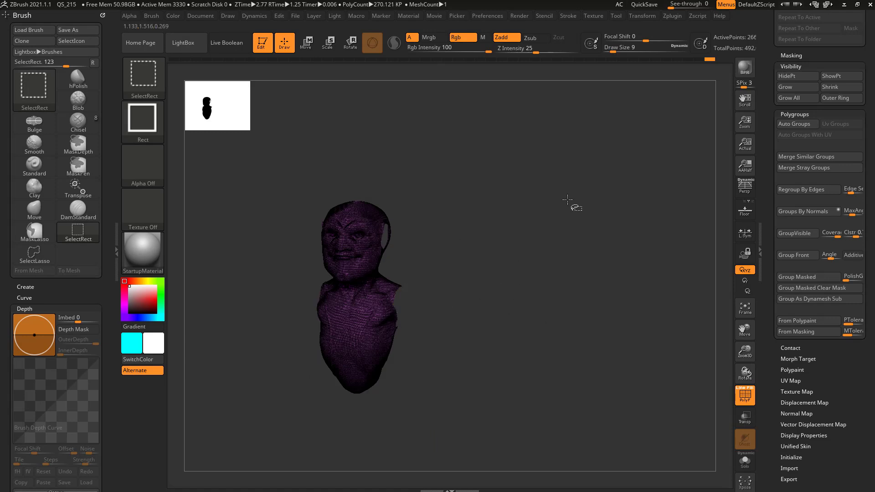
ctrl+shift+click(579, 223)
Step: Mask the character's nose using the MaskPen brush with a draw size of 74
mouse_move(636, 286)
mouse_down()
mouse_move(497, 318)
mouse_move(522, 284)
mouse_move(557, 305)
mouse_move(610, 309)
mouse_up()
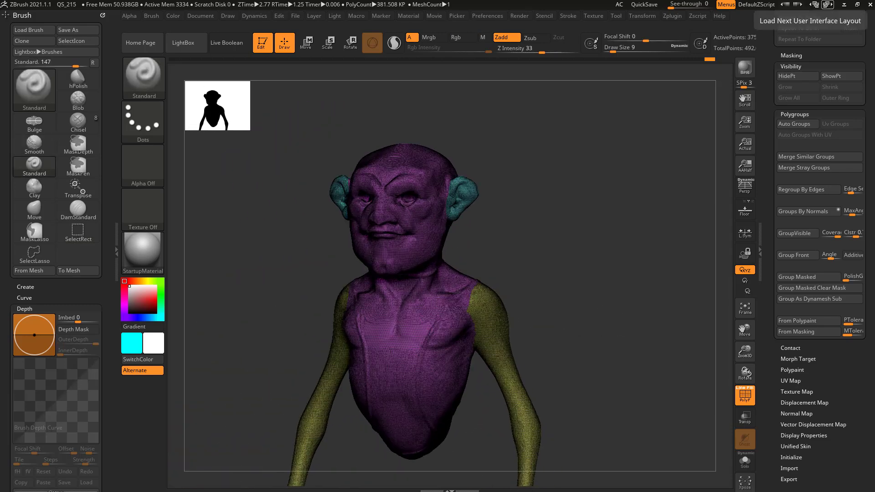
mouse_move(658, 285)
mouse_down()
mouse_move(632, 292)
mouse_move(646, 314)
mouse_move(638, 312)
mouse_move(651, 312)
mouse_up()
key(s)
mouse_move(637, 312)
alt+mouse_down()
mouse_move(634, 297)
mouse_move(644, 296)
alt+mouse_up()
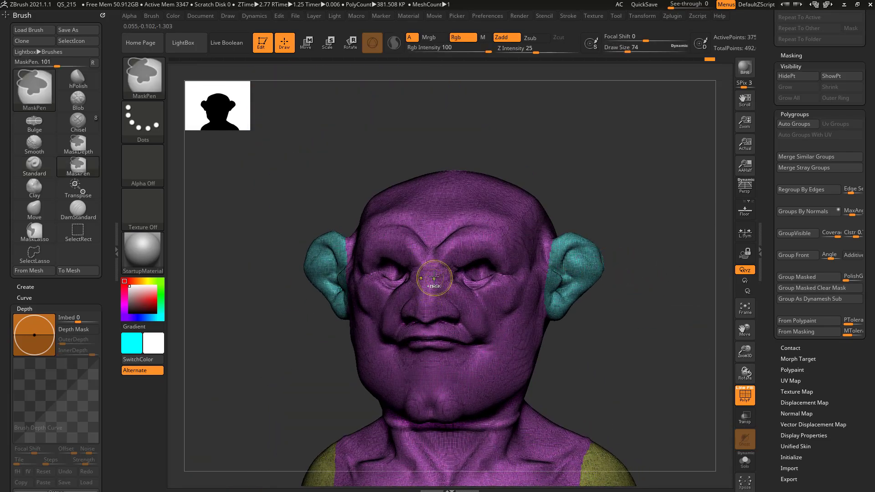
mouse_move(420, 273)
ctrl+mouse_down()
mouse_move(433, 289)
mouse_move(415, 308)
ctrl+mouse_up()
mouse_move(676, 297)
mouse_down()
mouse_move(628, 306)
mouse_move(623, 283)
mouse_up()
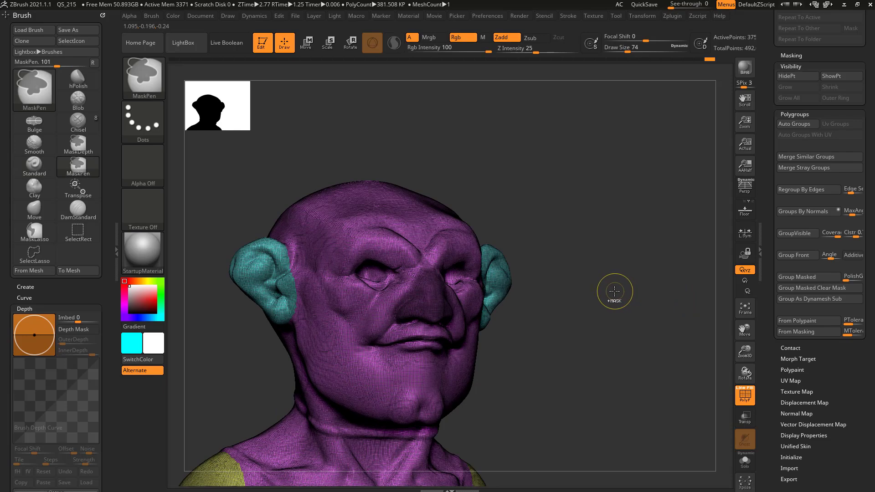
Step: Try turning the masked nose into its own polygroup, and undo that grouping
key(ctrl+w)
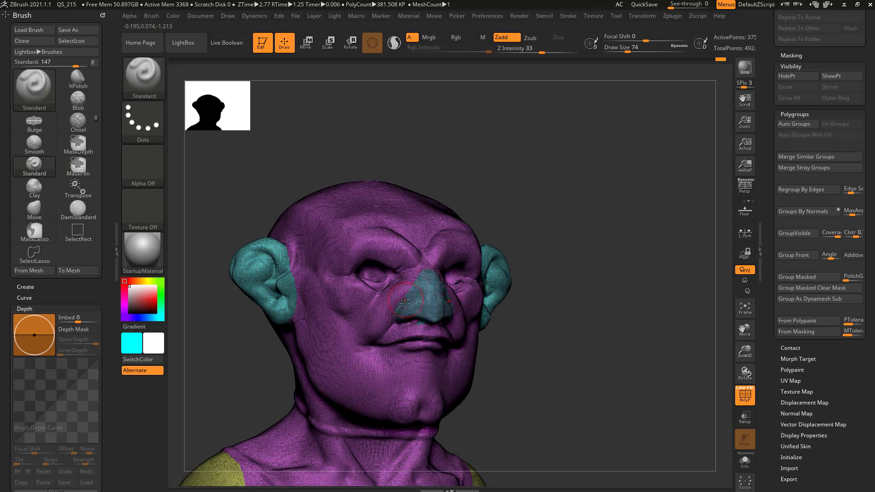
mouse_move(585, 292)
mouse_down()
mouse_move(617, 312)
mouse_move(572, 291)
mouse_move(624, 319)
mouse_move(586, 316)
mouse_move(598, 315)
mouse_move(559, 275)
mouse_up()
key(s)
key(ctrl+z)
Step: Extend the nose mask over the nostrils and upper lip with a MaskPen draw size of 41
key(s)
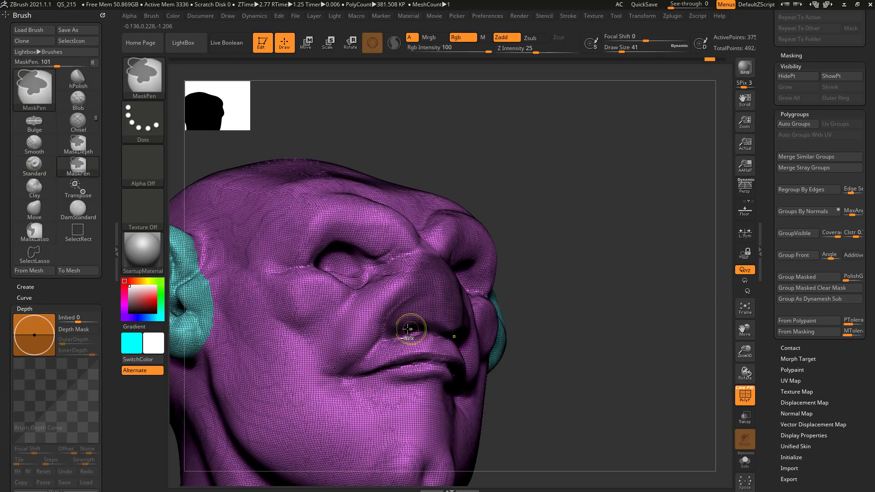
ctrl+drag(437, 335, 405, 329)
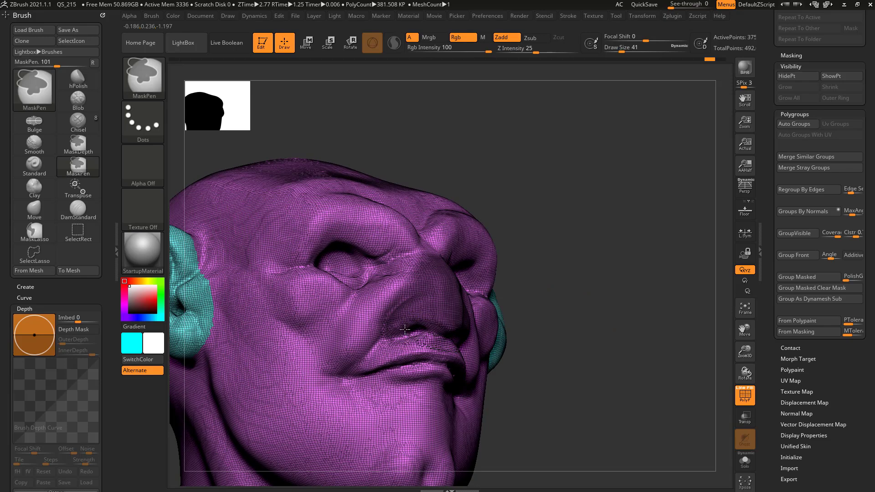
key(ctrl+z)
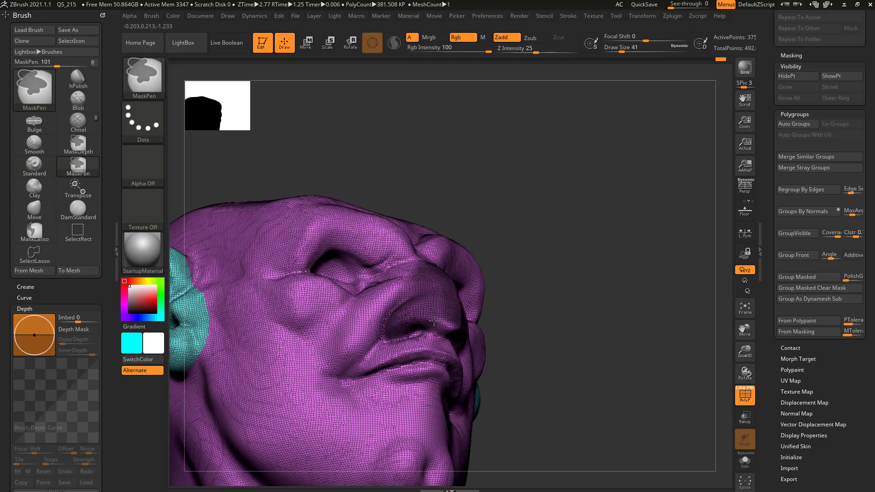
drag(496, 291, 508, 320)
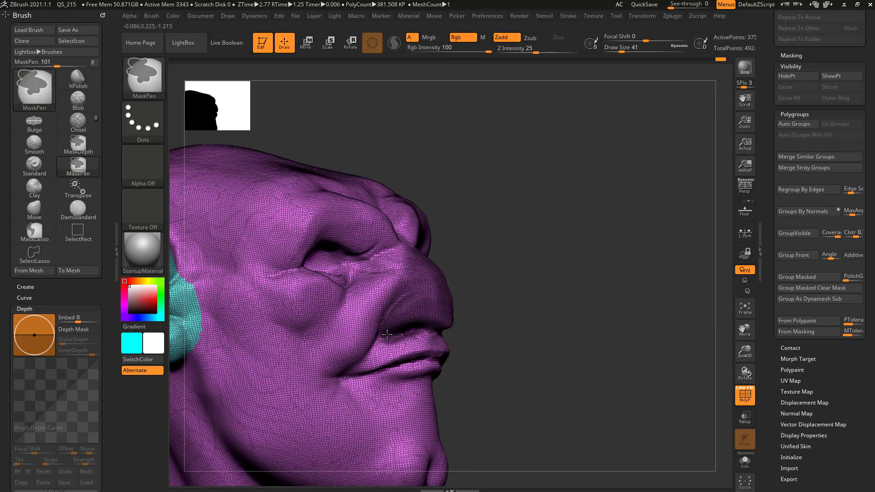
key(ctrl+z)
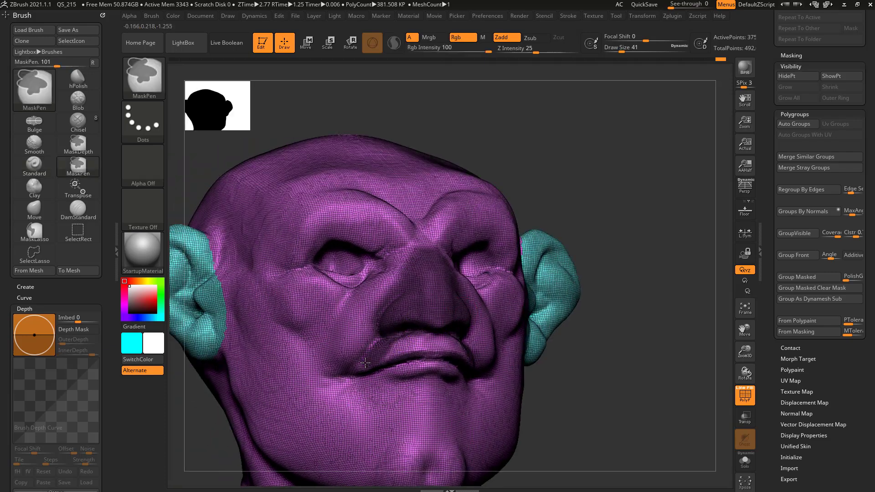
mouse_move(365, 363)
ctrl+mouse_down()
mouse_move(470, 360)
mouse_move(405, 338)
ctrl+mouse_up()
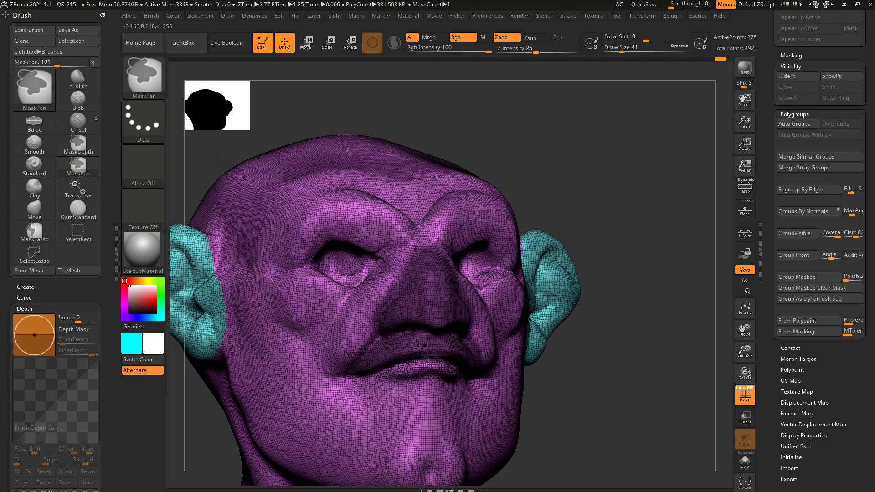
drag(593, 293, 635, 307)
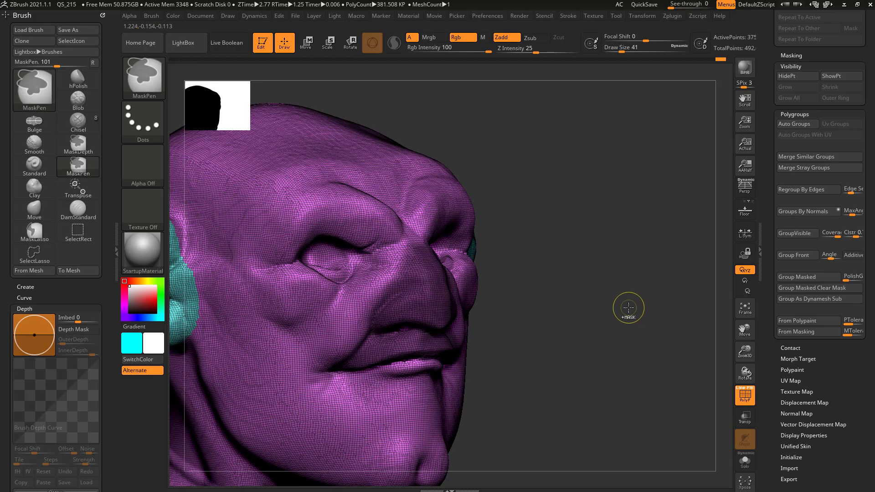
Step: Create a polygroup from the masked nose and upper lip, and briefly isolate it before showing the whole character
key(ctrl+w)
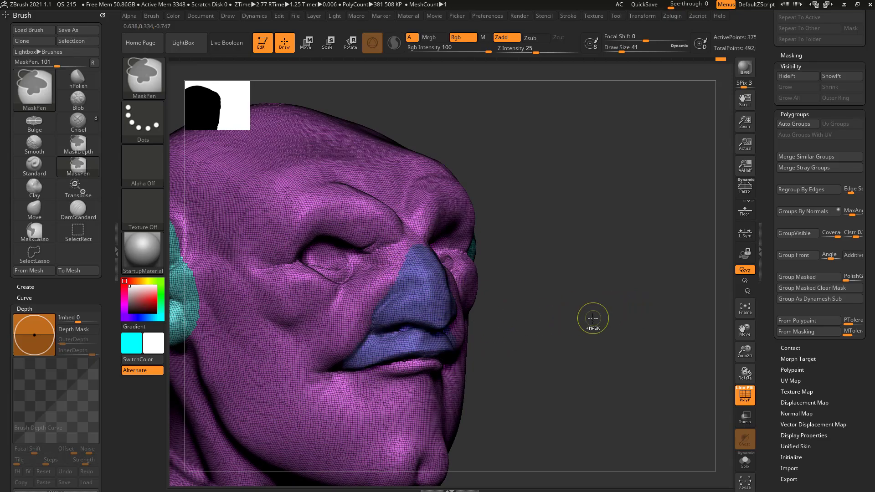
drag(646, 304, 627, 305)
ctrl+shift+click(433, 303)
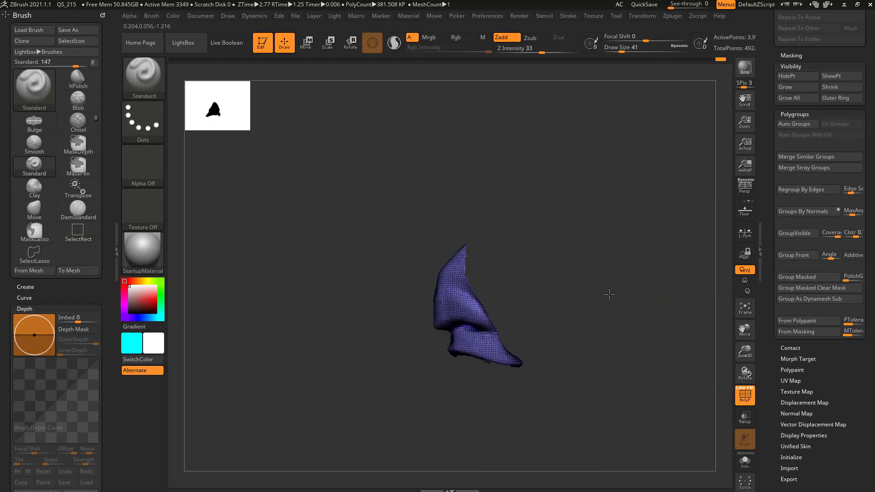
ctrl+shift+click(668, 284)
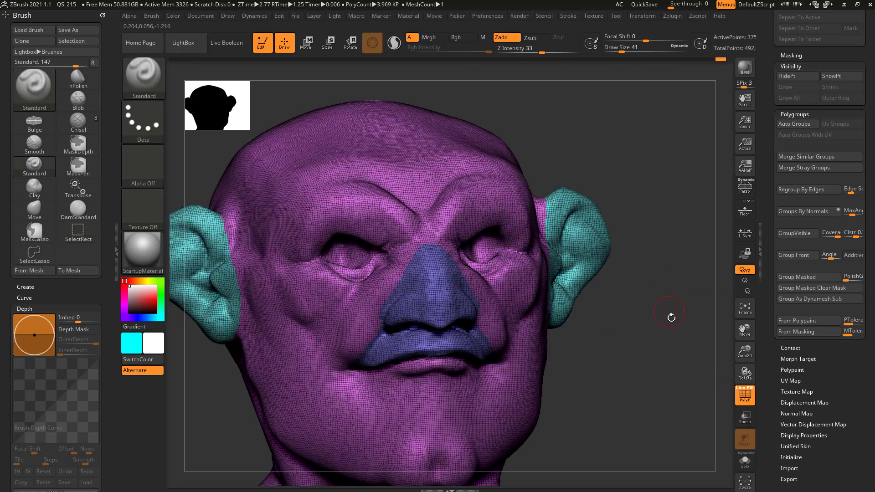